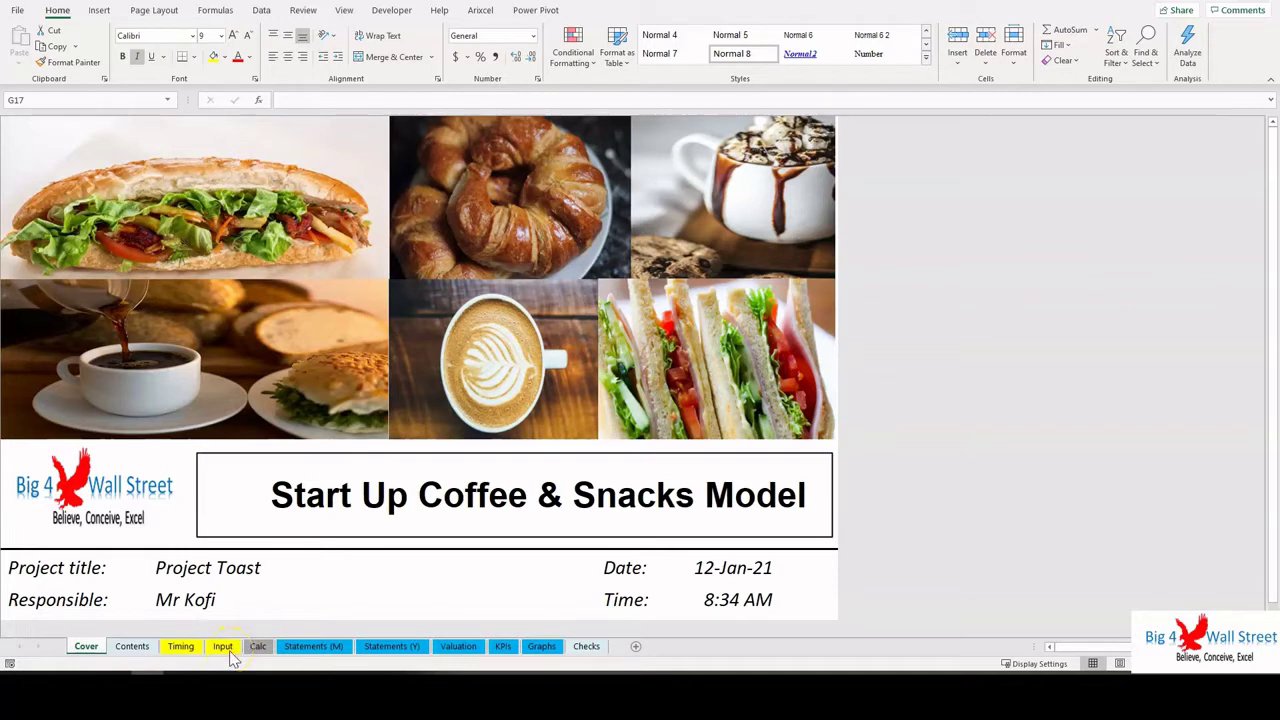
Open the Input sheet and examine the Customers section, highlighting the Seasonality block with its monthly factors and flags.
click(226, 647)
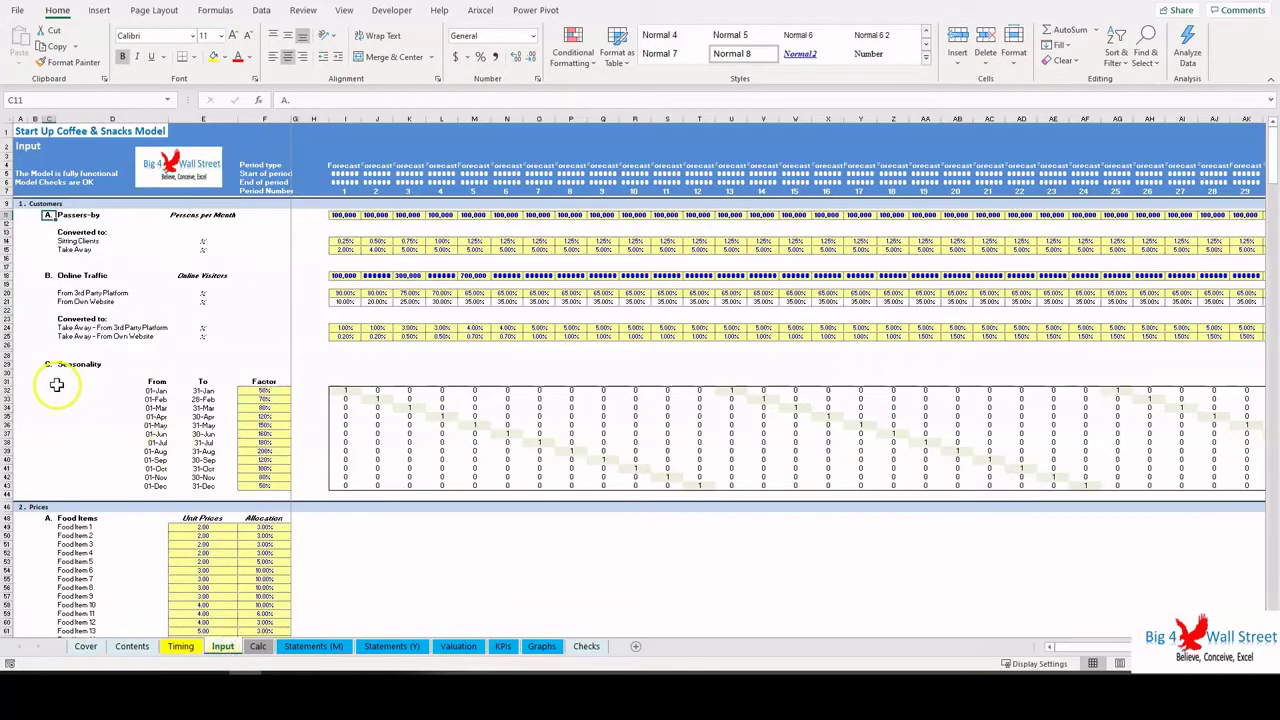
click(57, 385)
scroll(120, 460, down, 9)
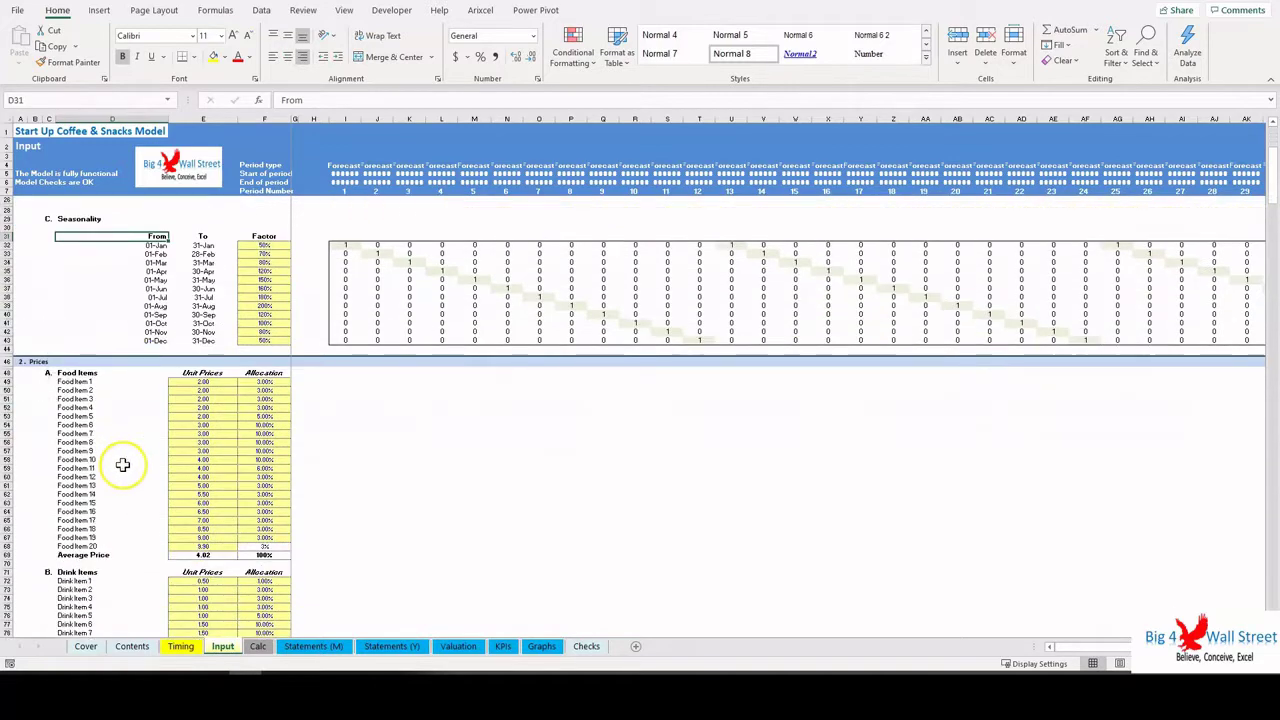
scroll(123, 477, up, 8)
scroll(143, 515, up, 1)
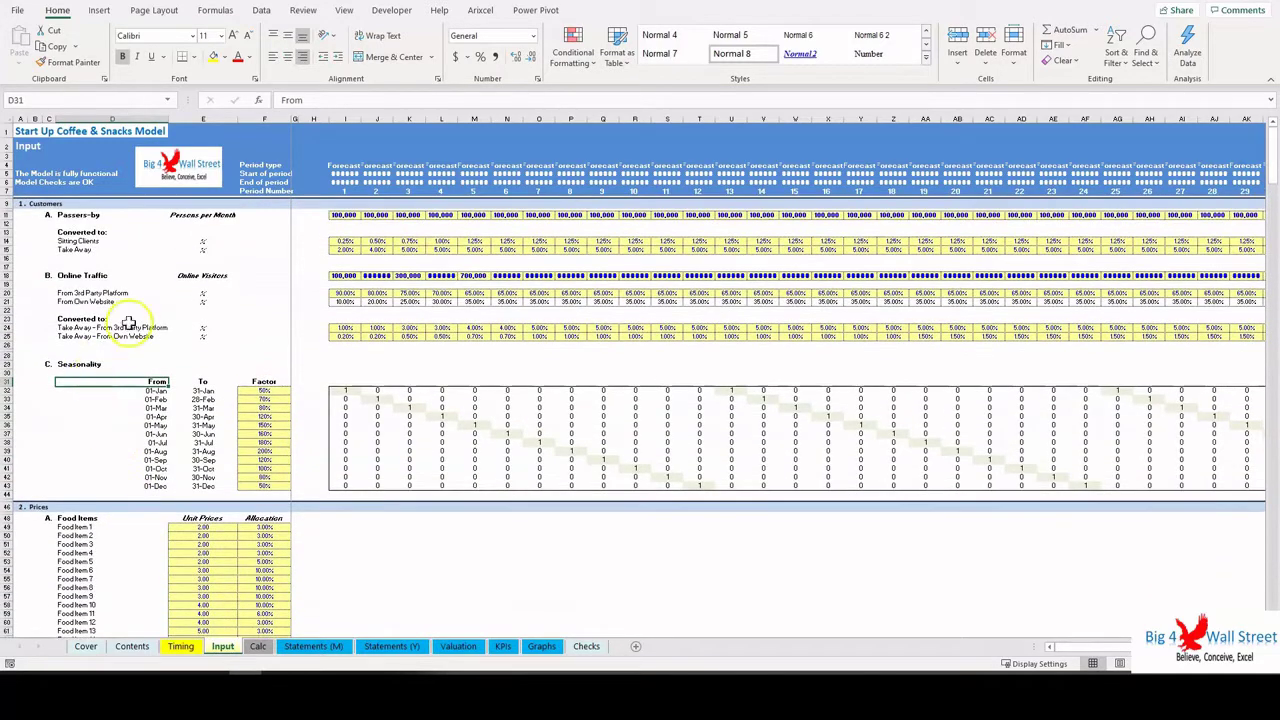
drag(71, 365, 889, 470)
click(548, 544)
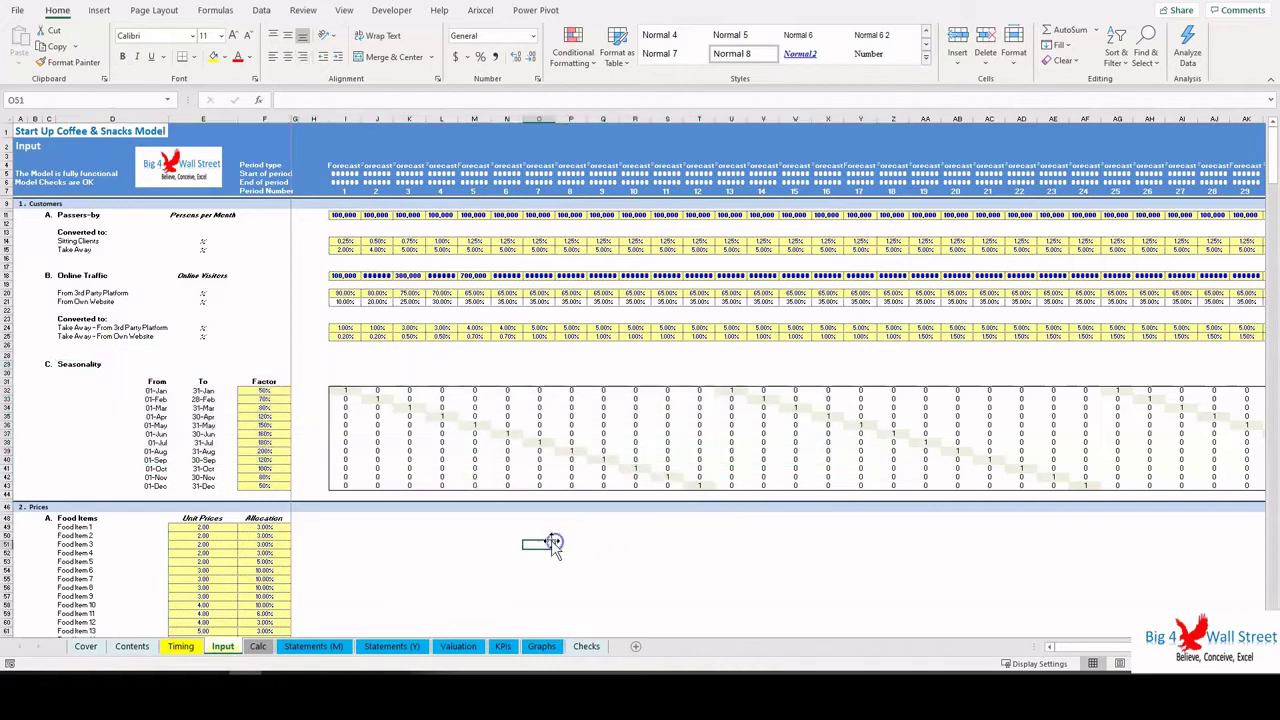
Review the Prices and Variable Costs inputs for the food and drink items, highlighting parts of the item tables.
scroll(370, 501, down, 5)
scroll(370, 501, down, 10)
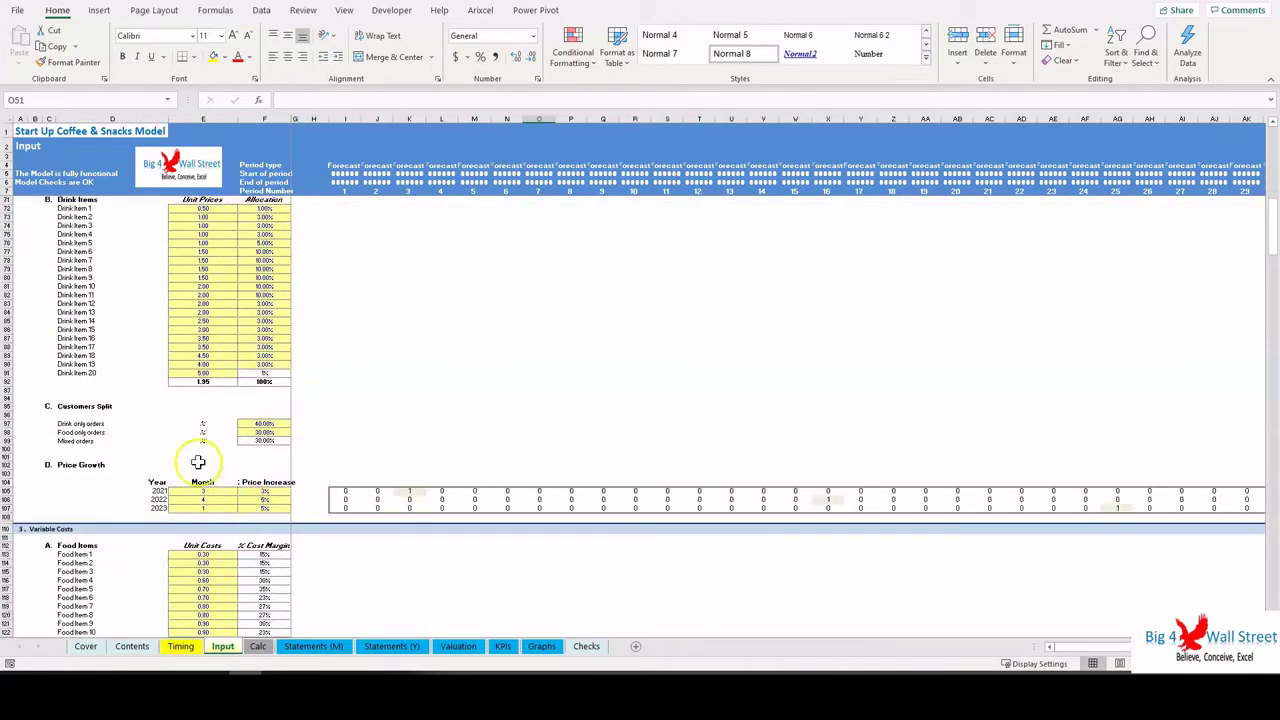
drag(100, 234, 272, 357)
scroll(100, 466, down, 7)
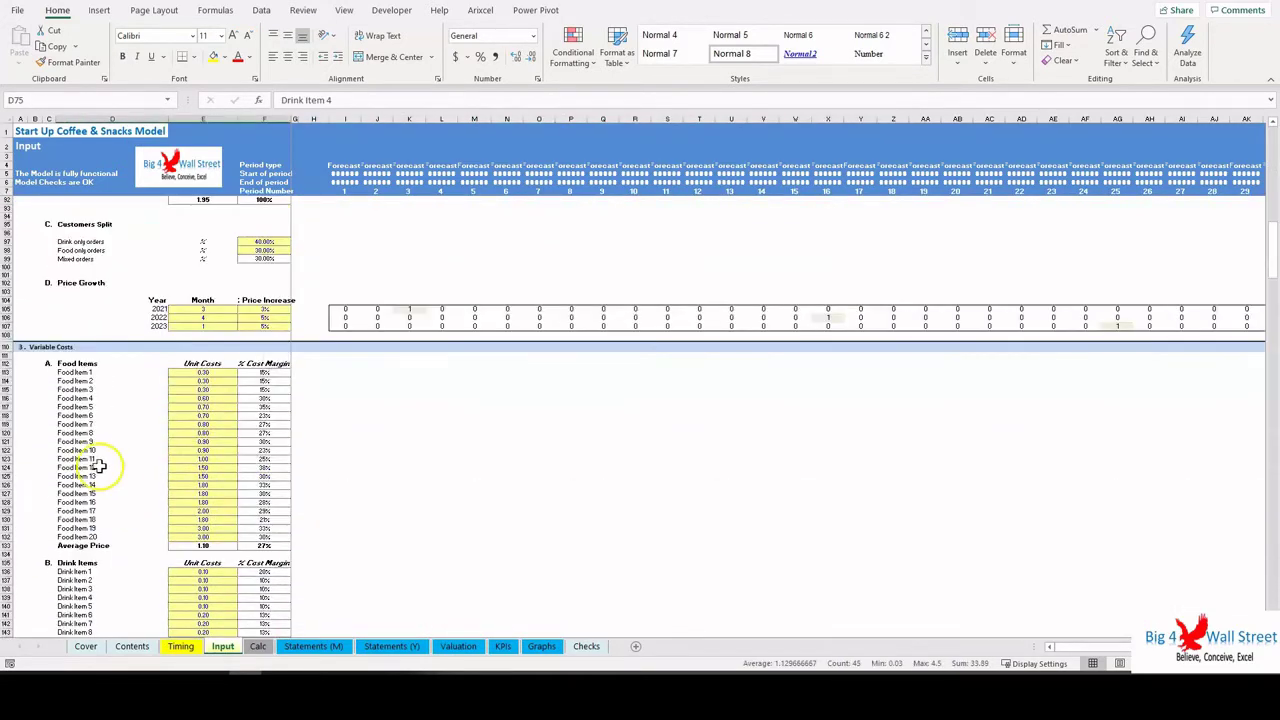
scroll(92, 460, down, 7)
drag(85, 260, 272, 505)
scroll(206, 460, down, 8)
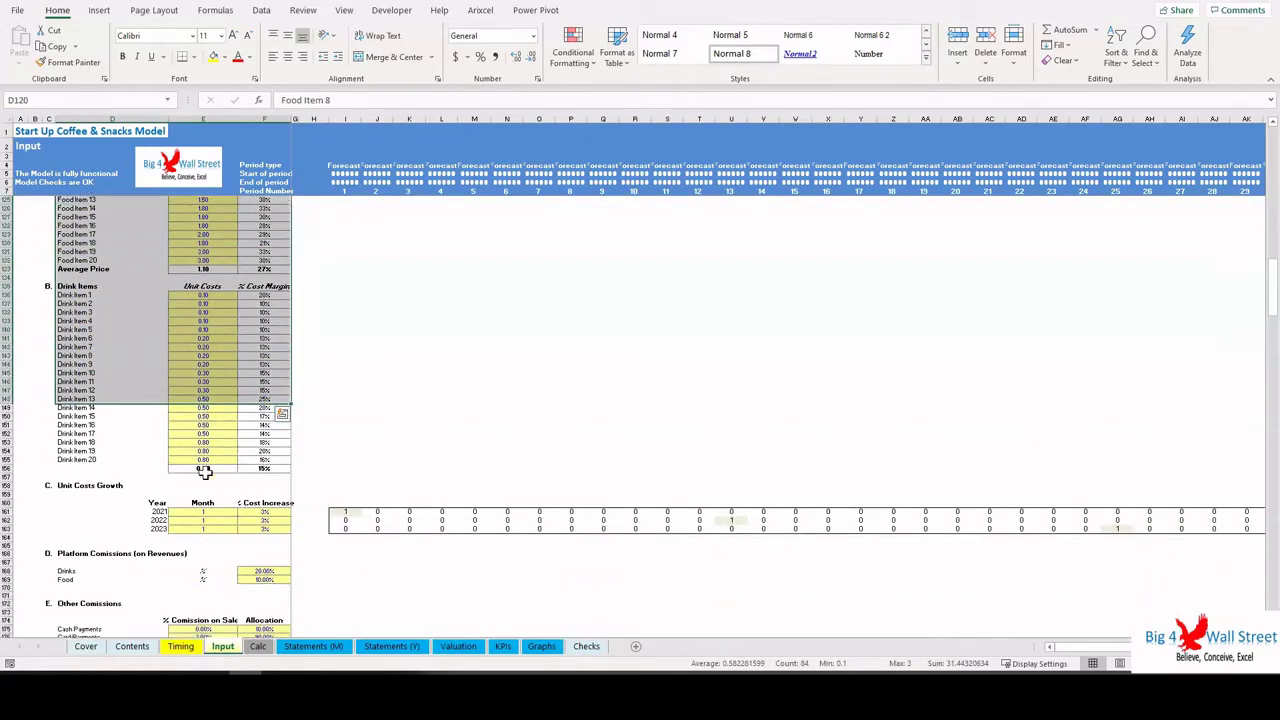
Review the remaining Input sections, from unit costs growth and commissions through labor costs, fixed costs and assets to working capital and financing.
click(375, 342)
scroll(373, 354, down, 5)
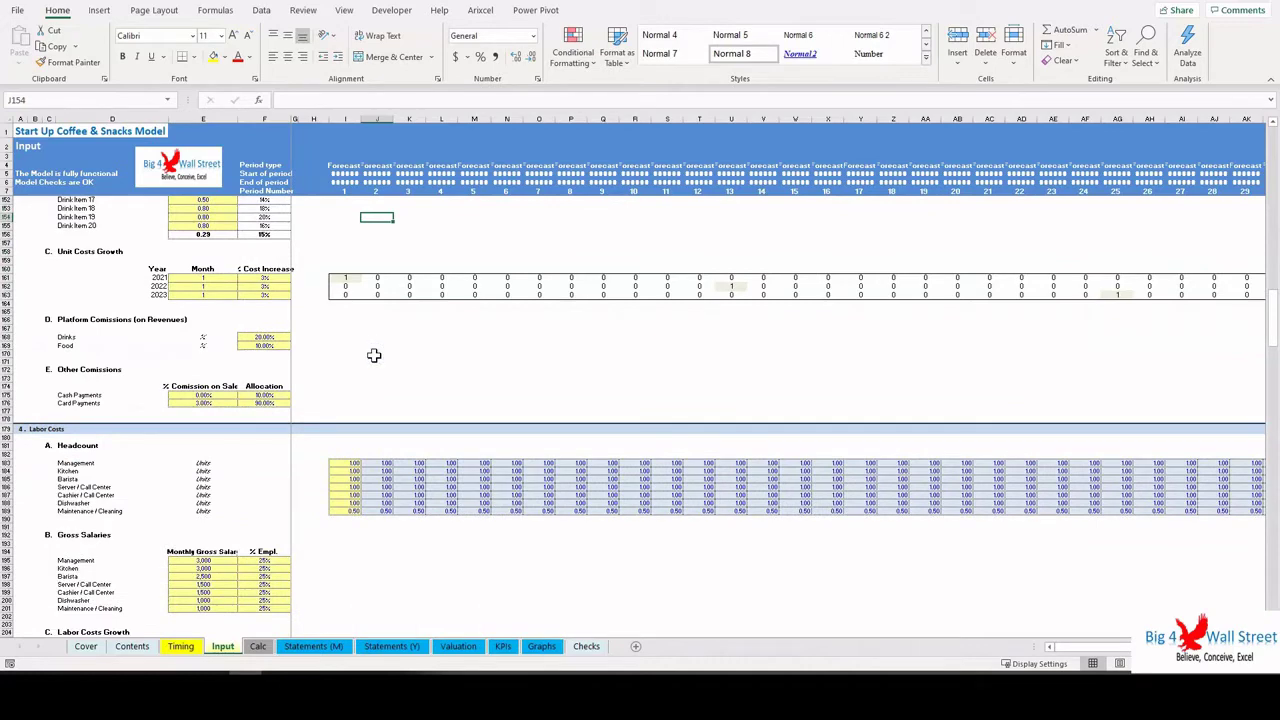
scroll(372, 358, down, 2)
scroll(90, 375, down, 15)
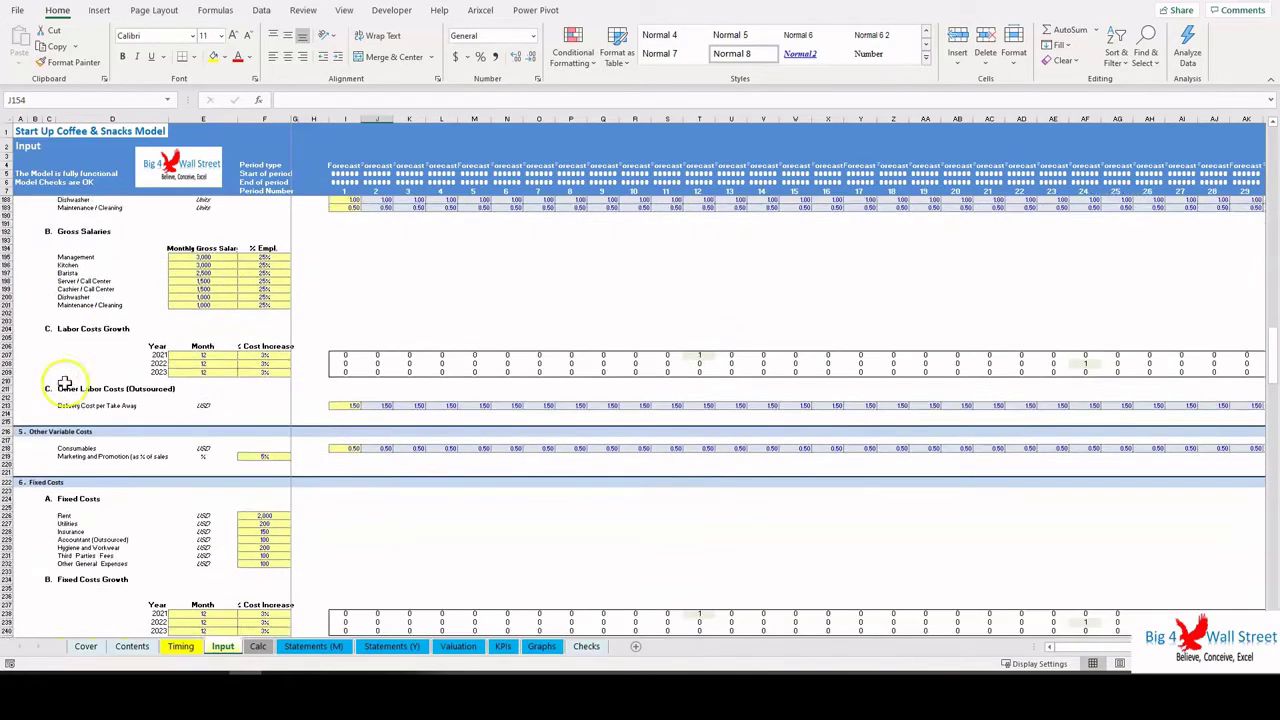
scroll(124, 389, down, 12)
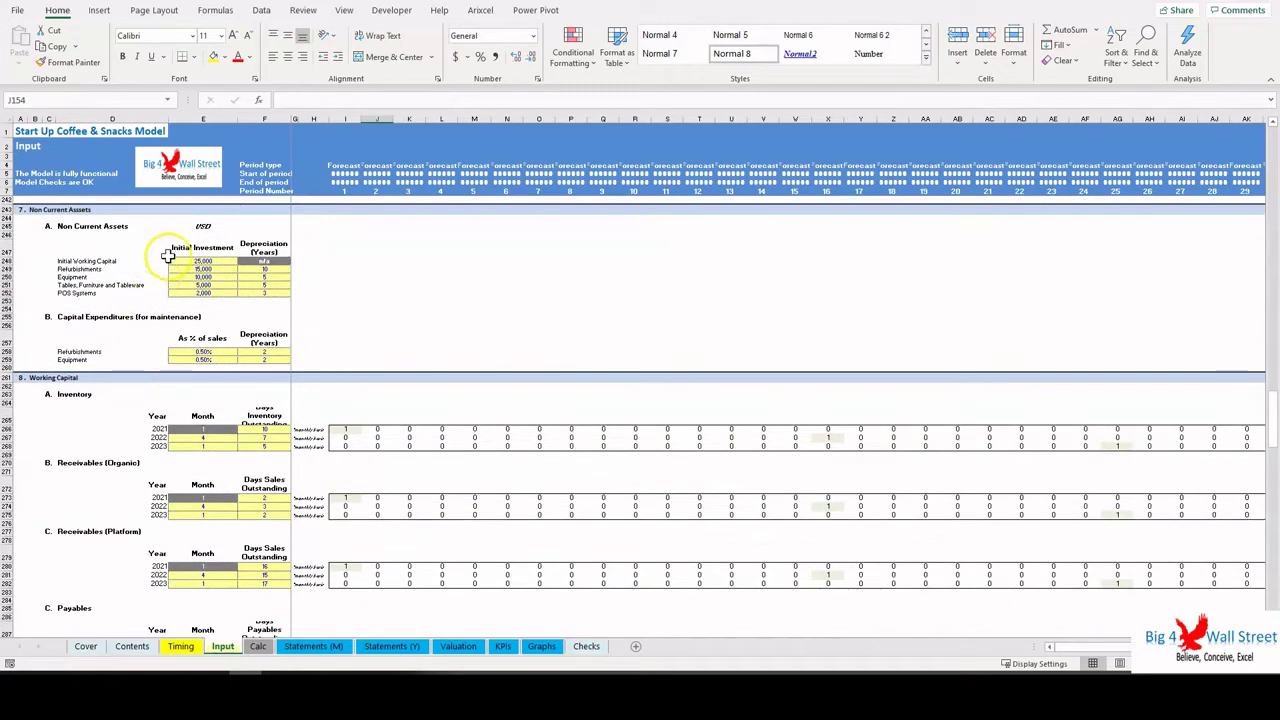
scroll(162, 327, down, 1)
scroll(162, 327, down, 5)
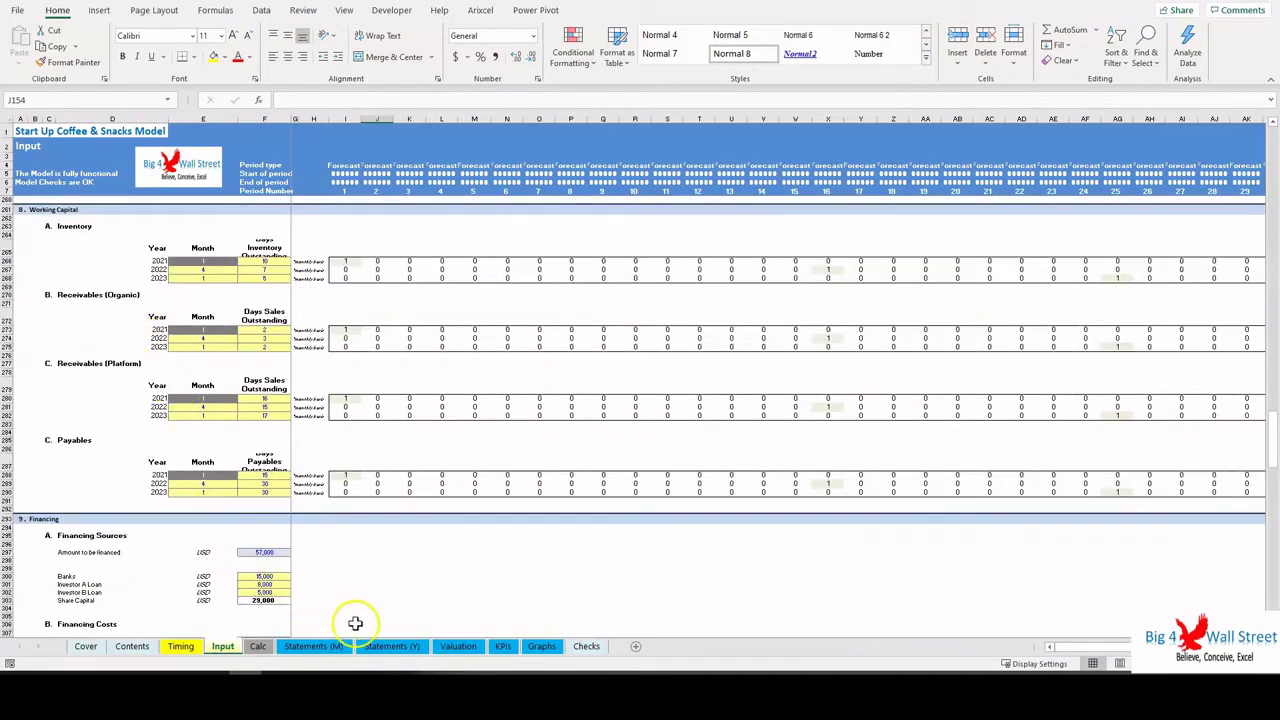
Examine the yearly Profit & Loss and Balance Sheet on Statements (Y) and the monthly version on Statements (M).
click(330, 647)
click(387, 648)
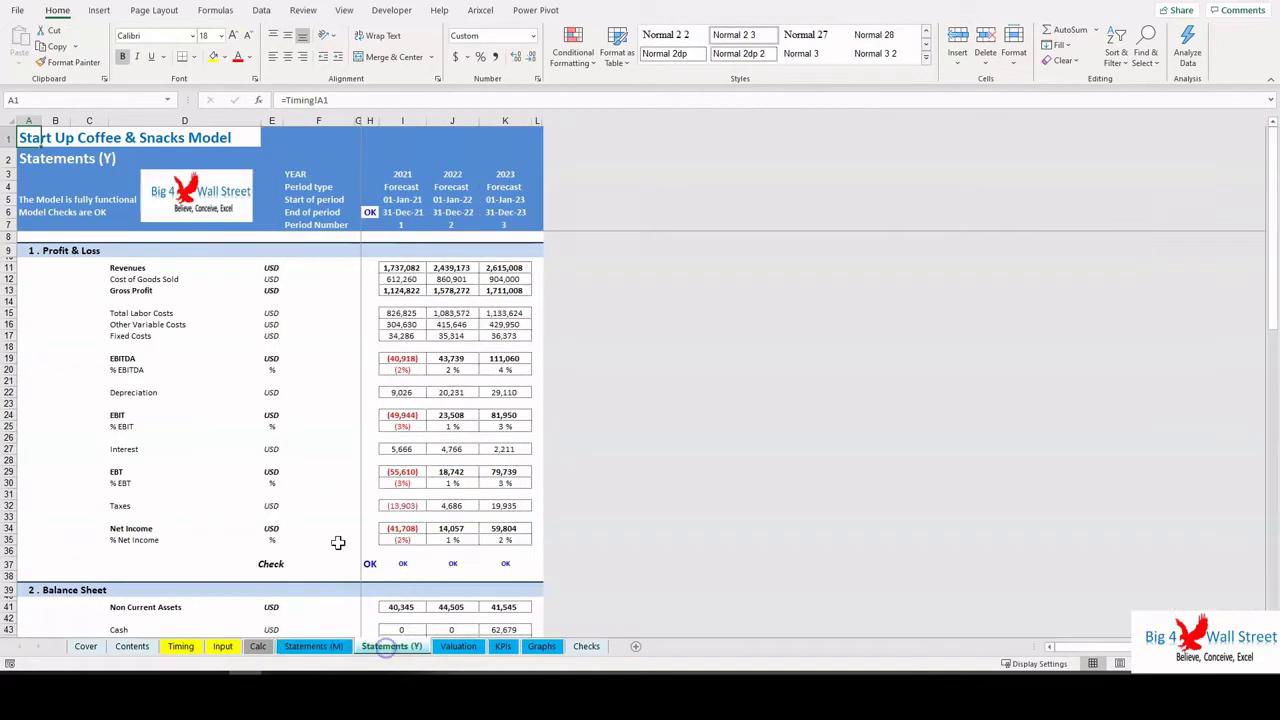
scroll(114, 420, down, 13)
scroll(112, 430, down, 3)
scroll(112, 430, up, 15)
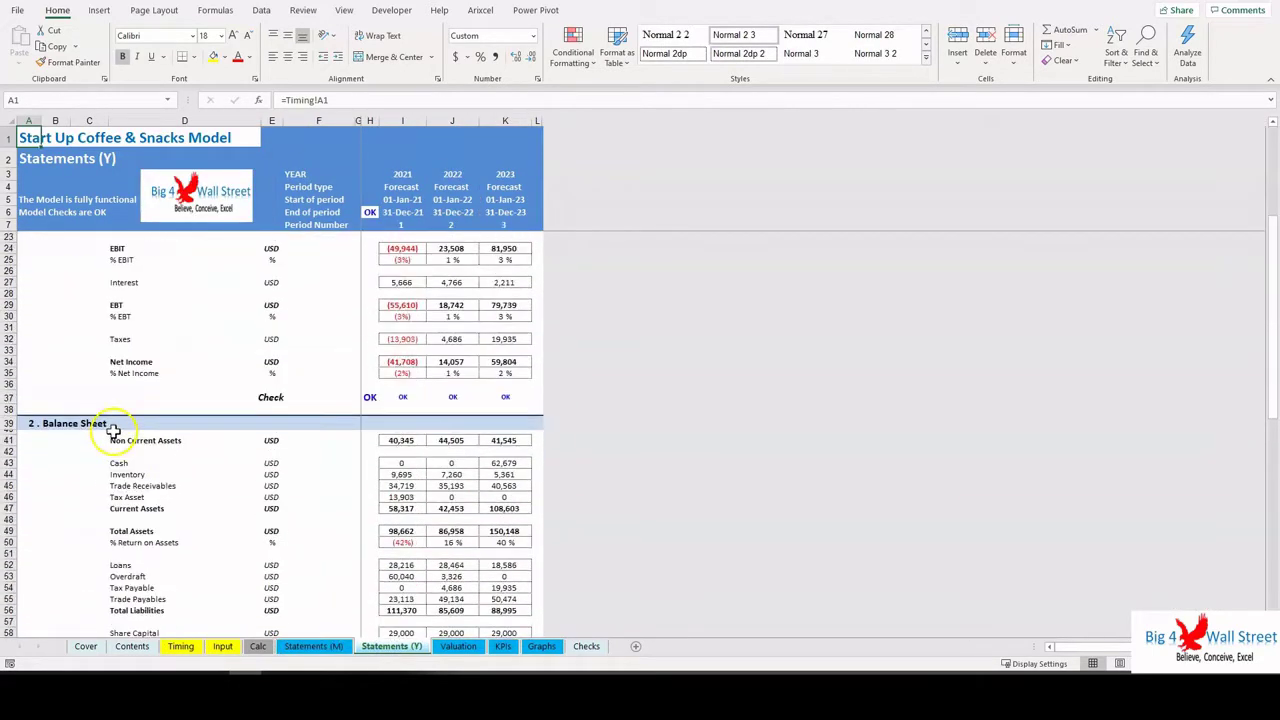
click(305, 650)
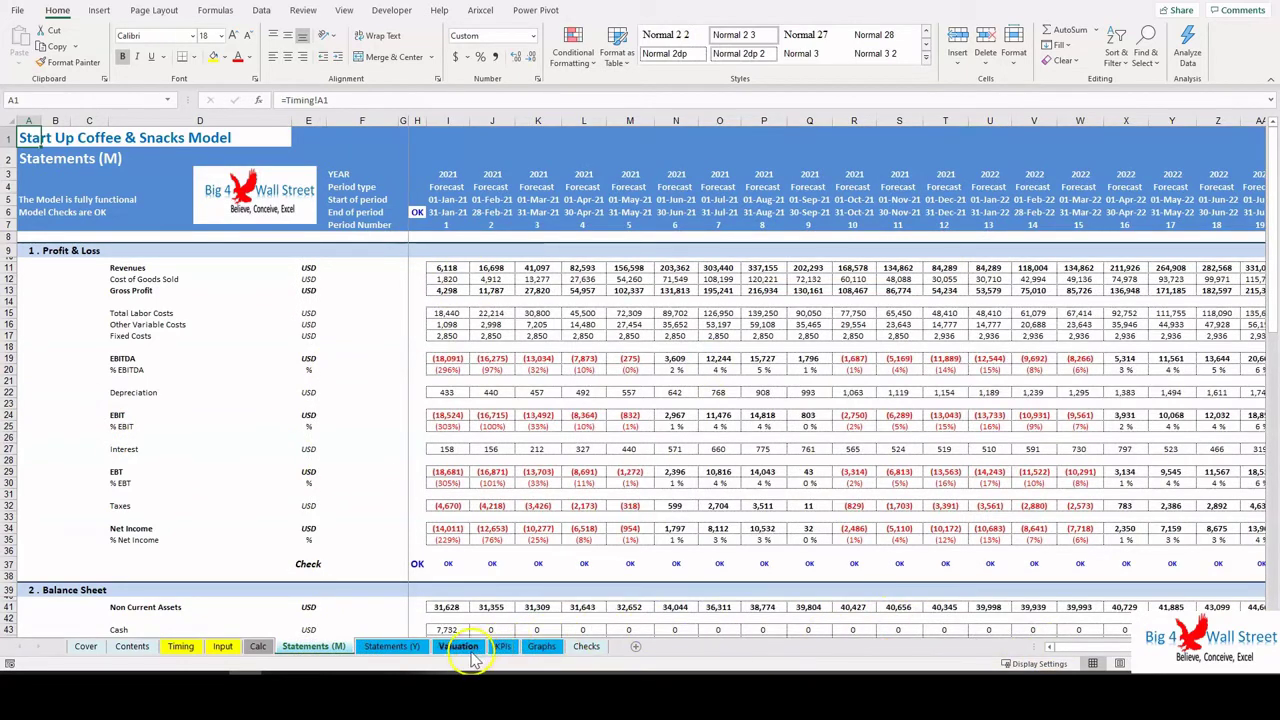
Examine the business metrics and valuation metrics on the KPIs sheet.
click(503, 647)
scroll(346, 400, down, 7)
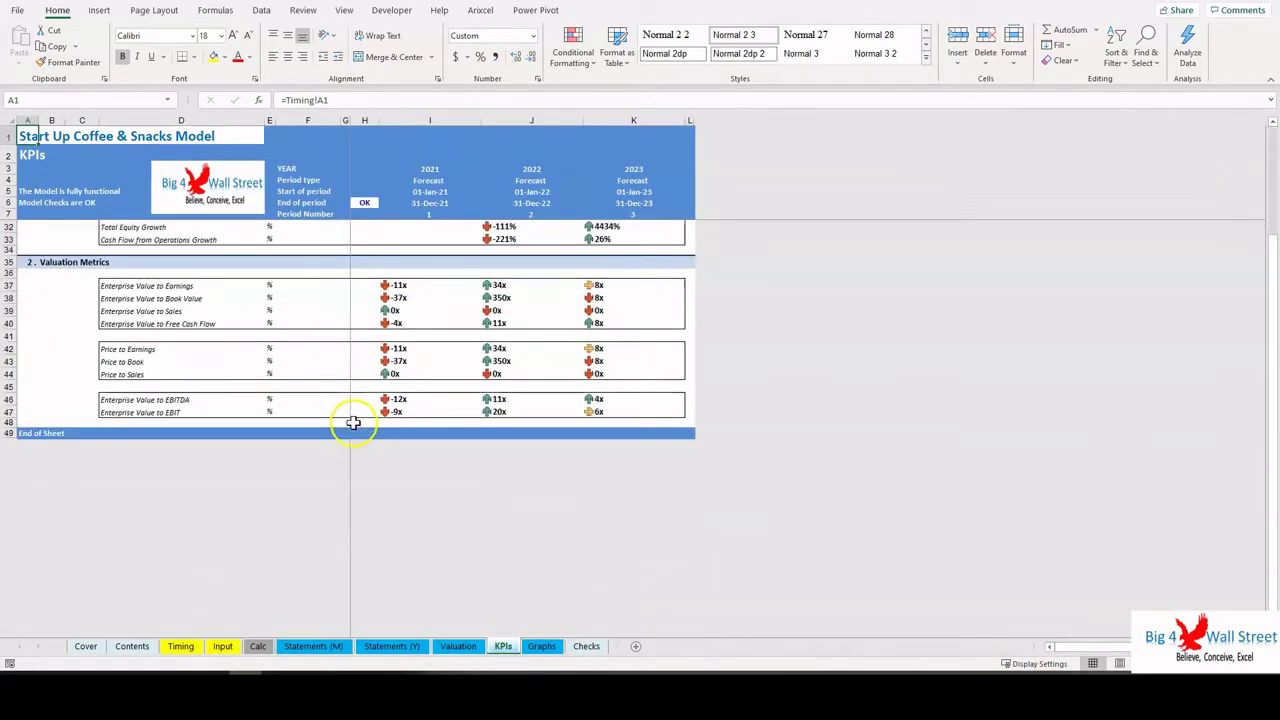
scroll(360, 470, up, 8)
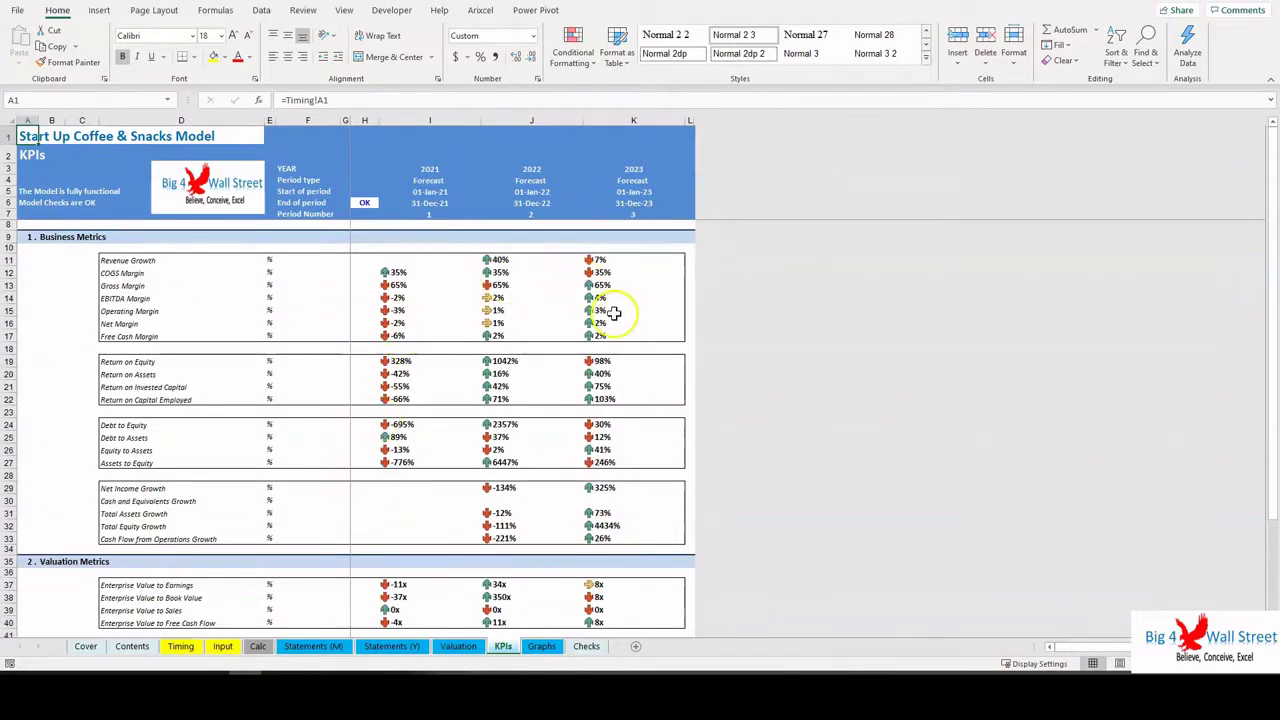
View the Cover and the Contents list, and follow the Calcs link to the calculation sheet.
click(86, 648)
click(125, 648)
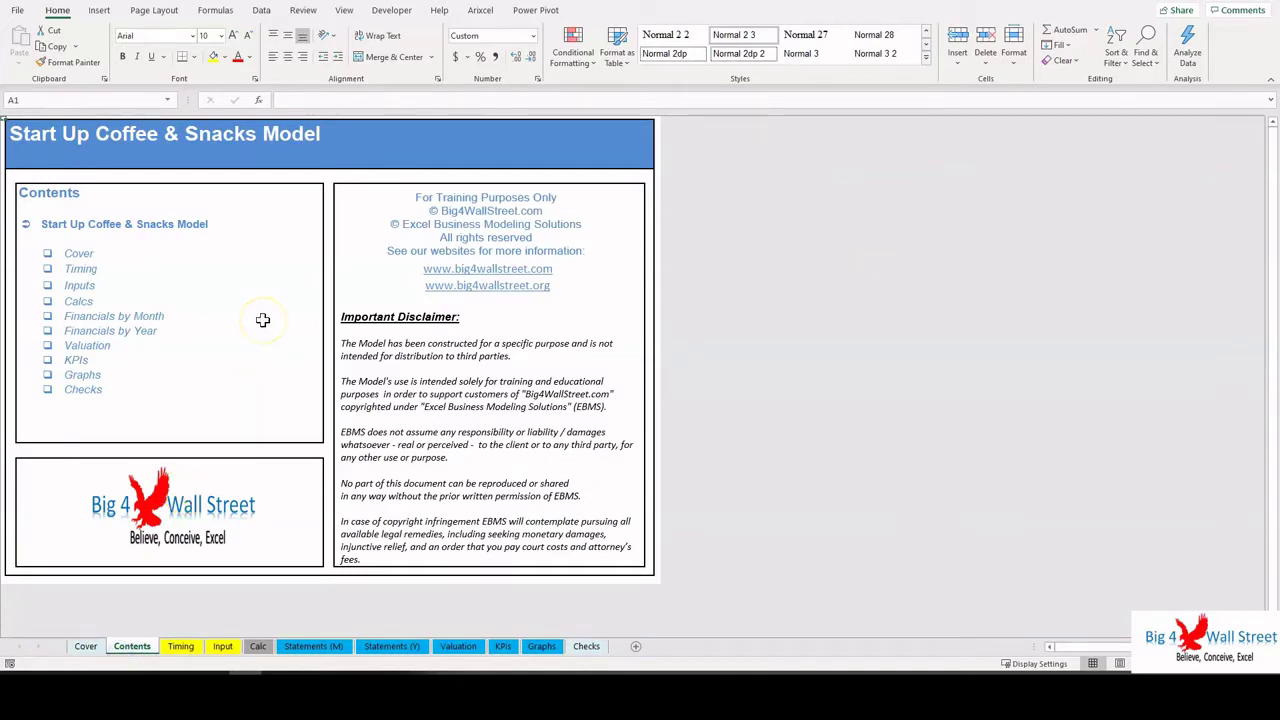
click(78, 298)
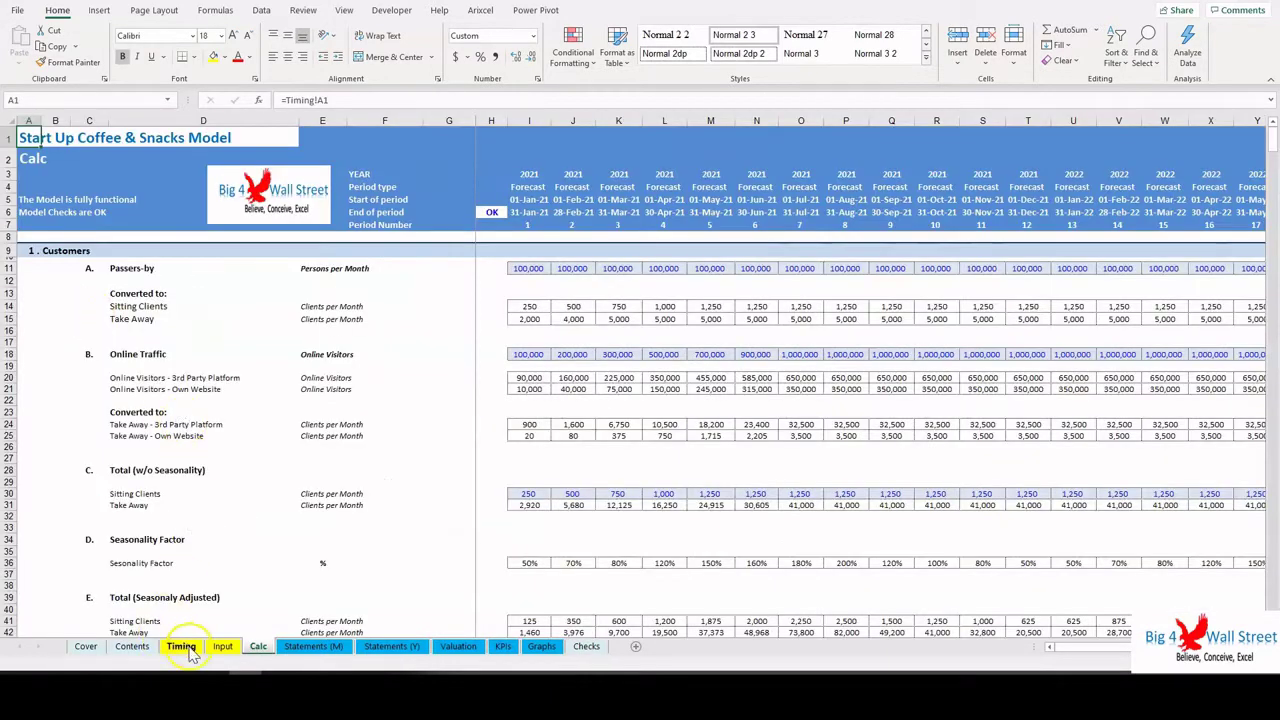
Review the Timing sheet's general information, model timeline, date conventions and currency setting.
click(181, 647)
click(252, 265)
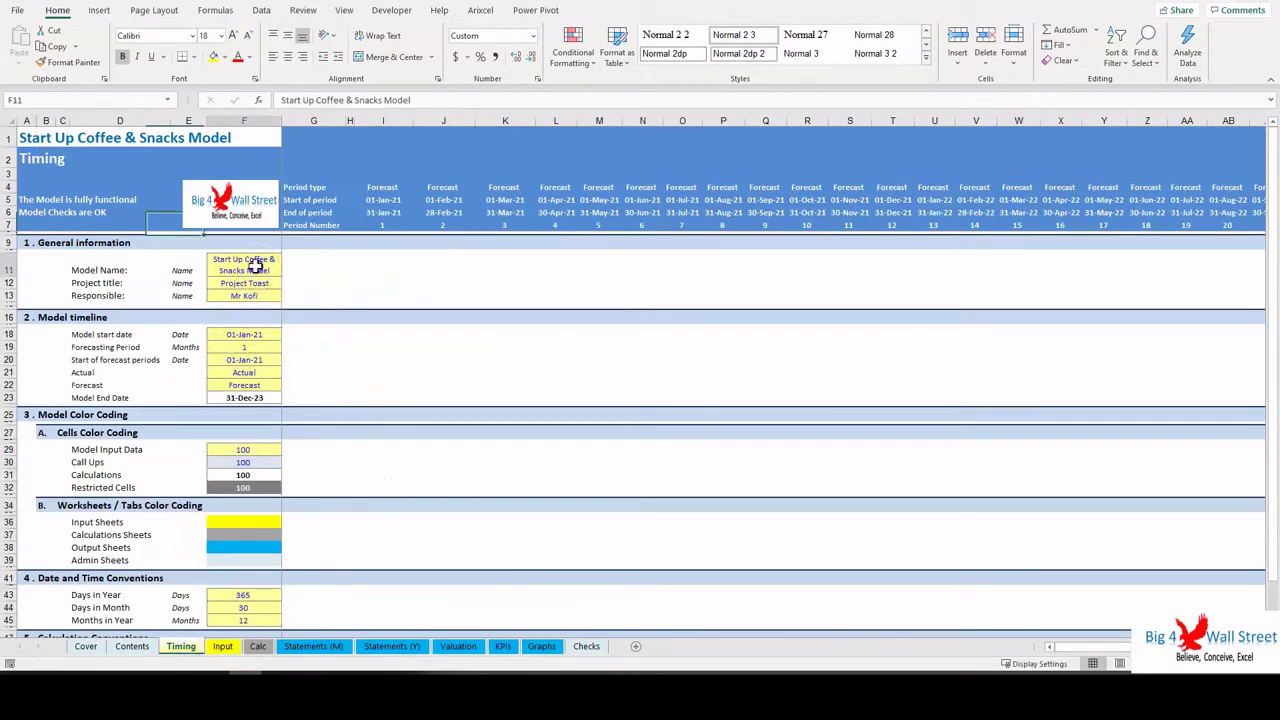
click(257, 295)
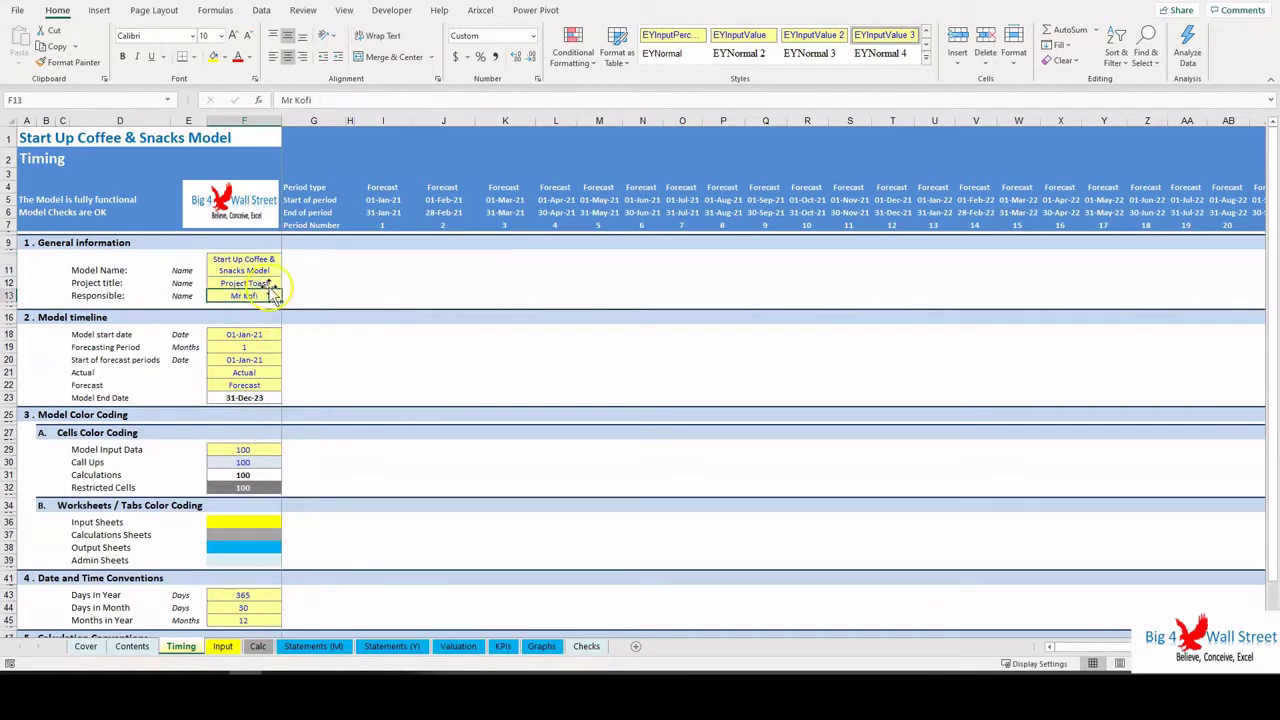
drag(245, 347, 257, 398)
scroll(262, 399, down, 5)
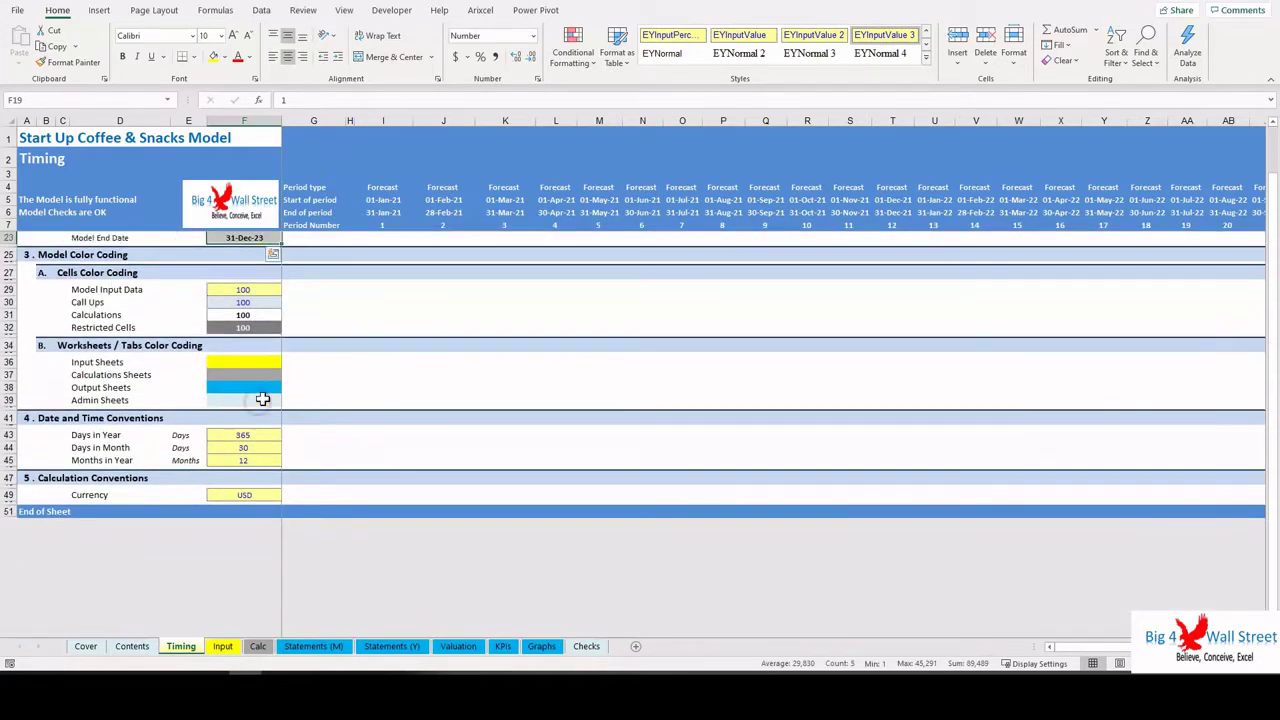
click(244, 493)
scroll(245, 355, up, 5)
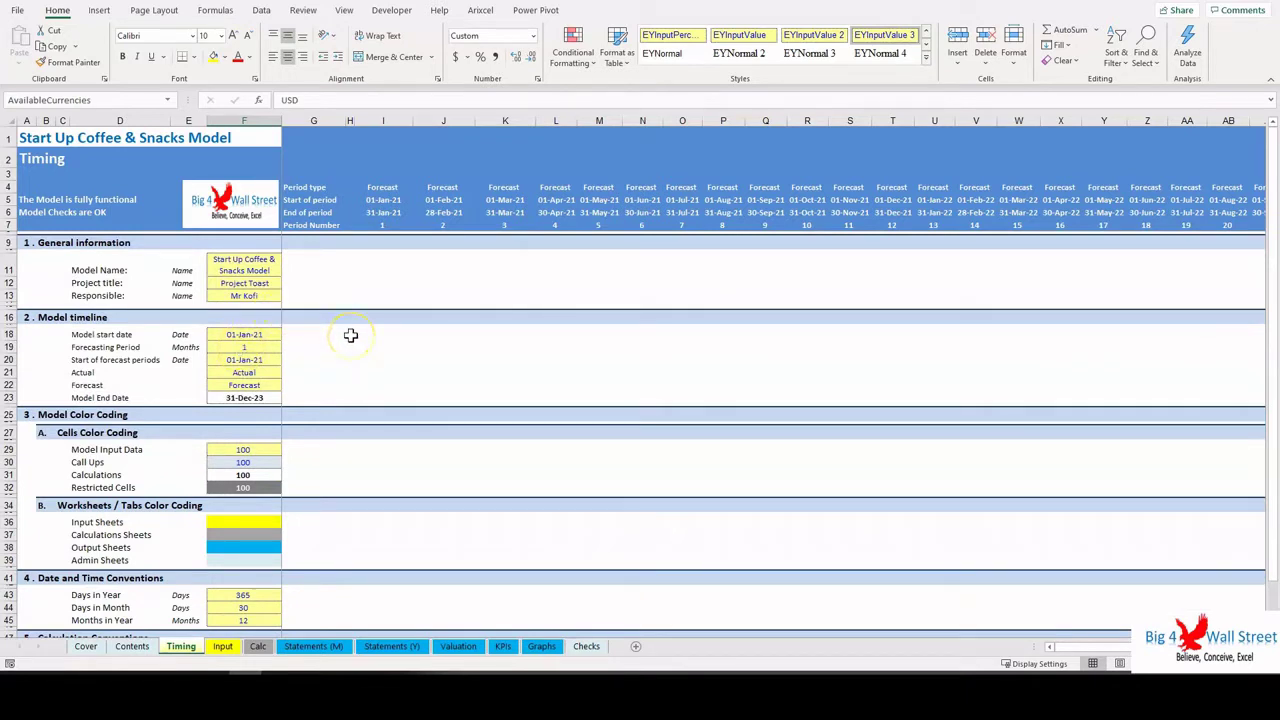
Step through the color coding samples on the Timing sheet for cell types and for input, calculation, output and admin sheets.
click(255, 450)
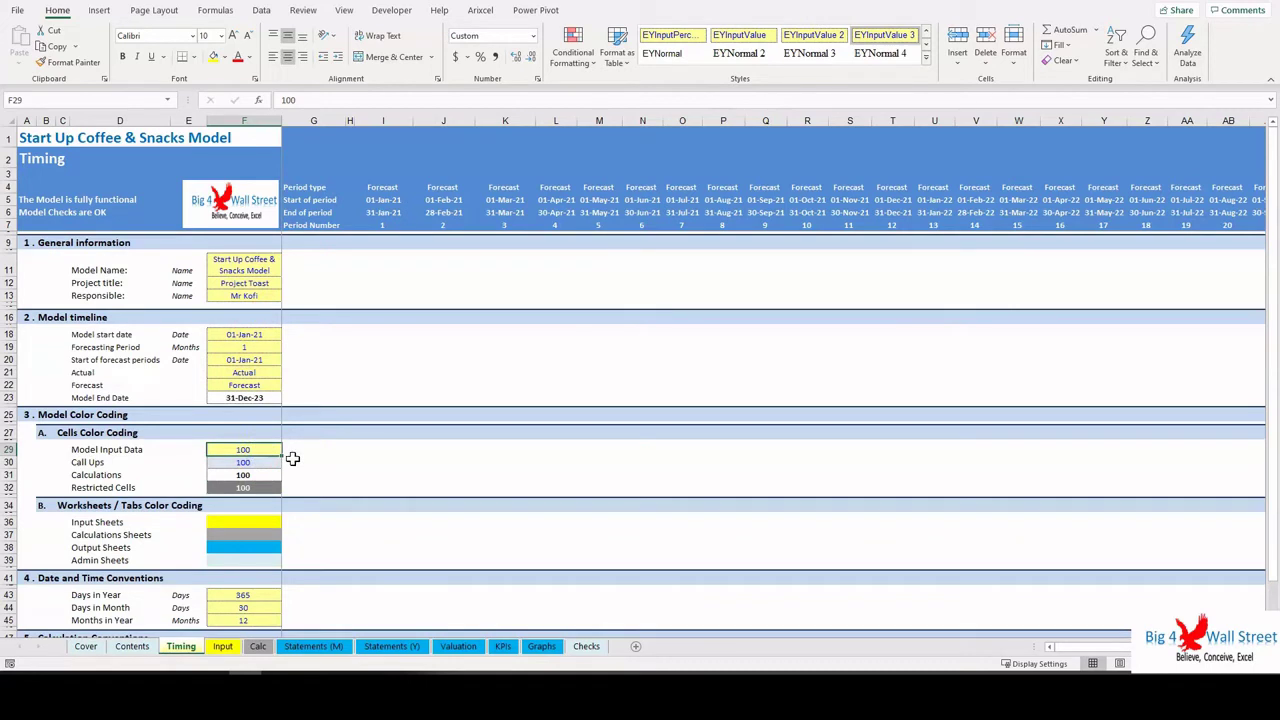
key(Down)
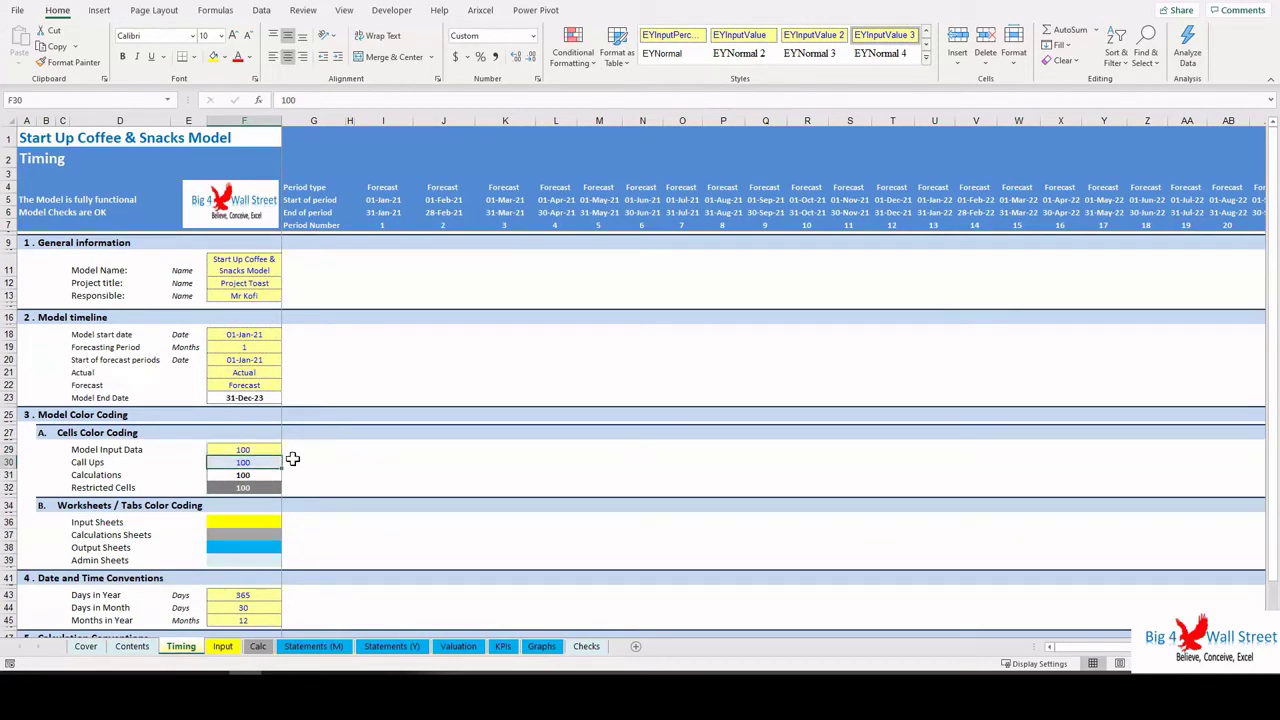
key(Down)
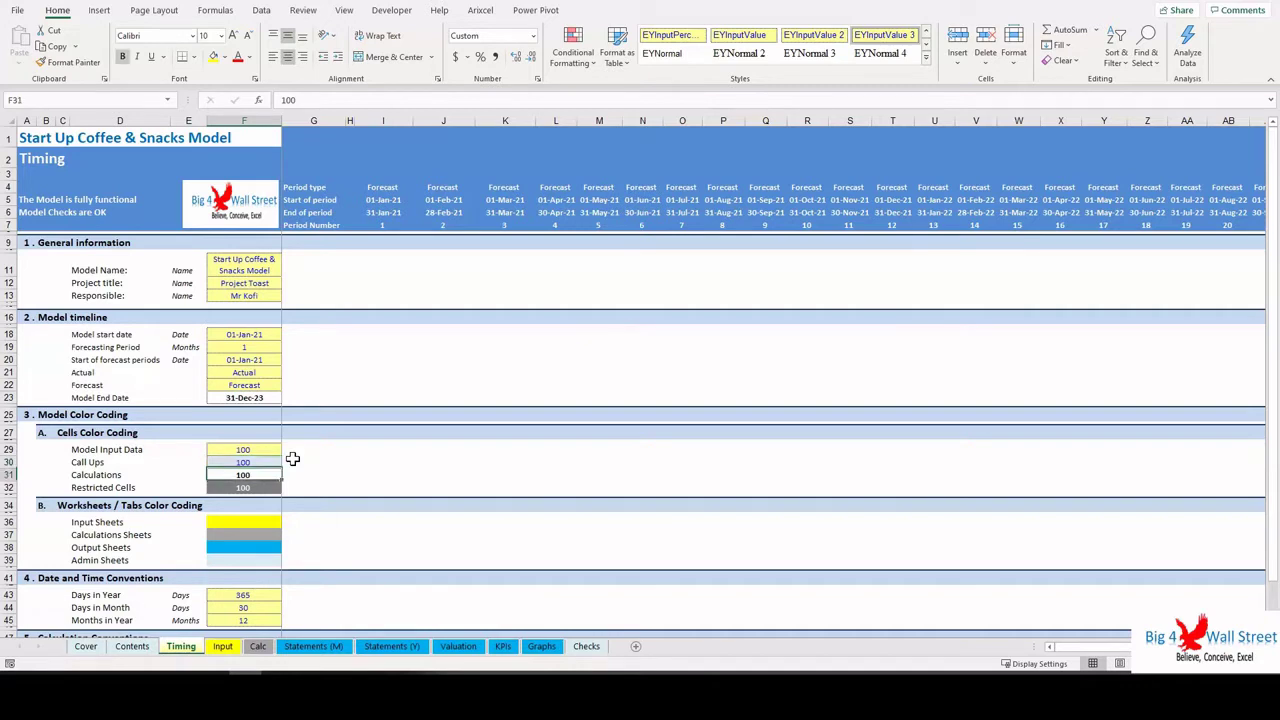
click(246, 518)
click(246, 535)
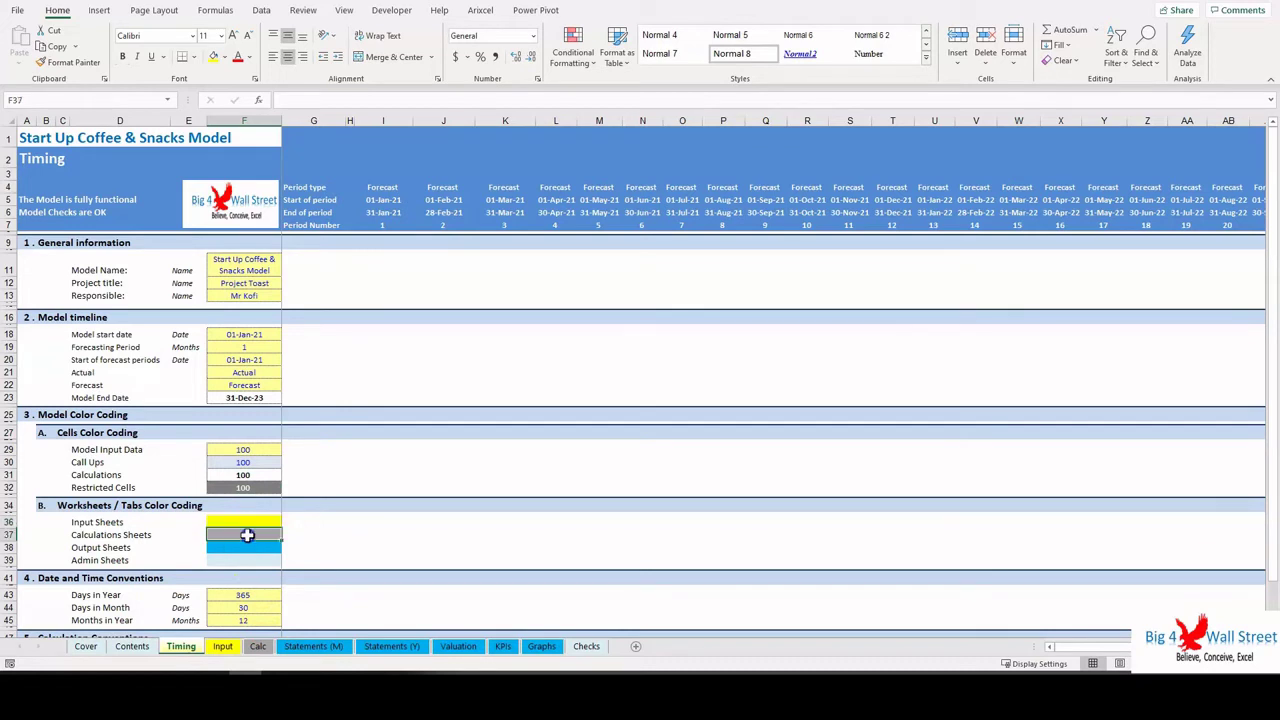
click(258, 545)
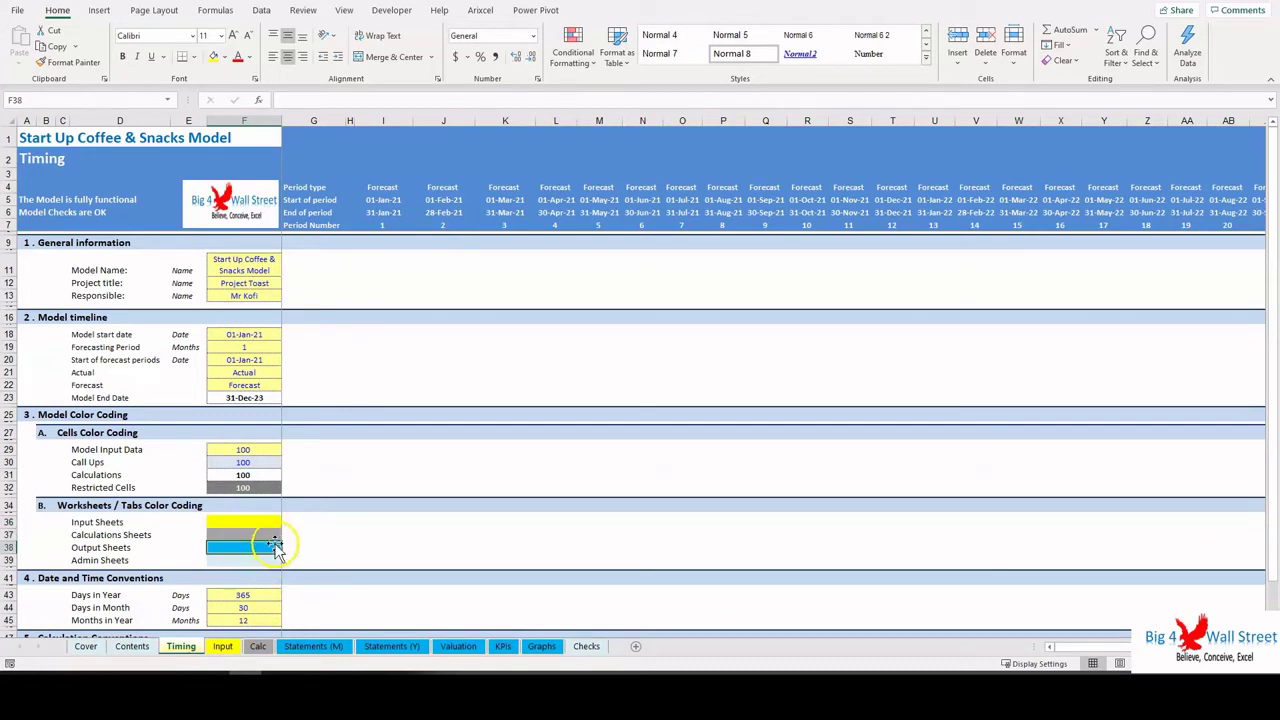
click(266, 558)
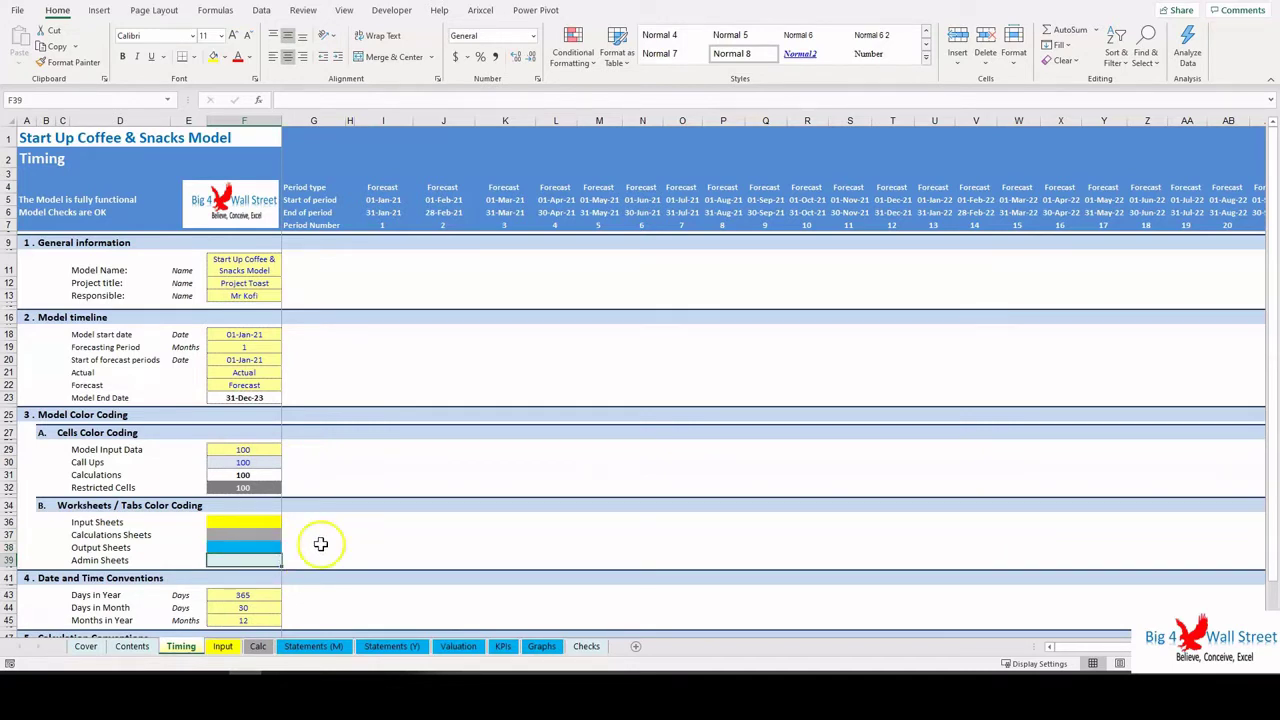
Return to the start of the Input sheet and examine the passers-by, online traffic and seasonality inputs, continuing to the Prices section.
click(223, 647)
scroll(229, 423, up, 20)
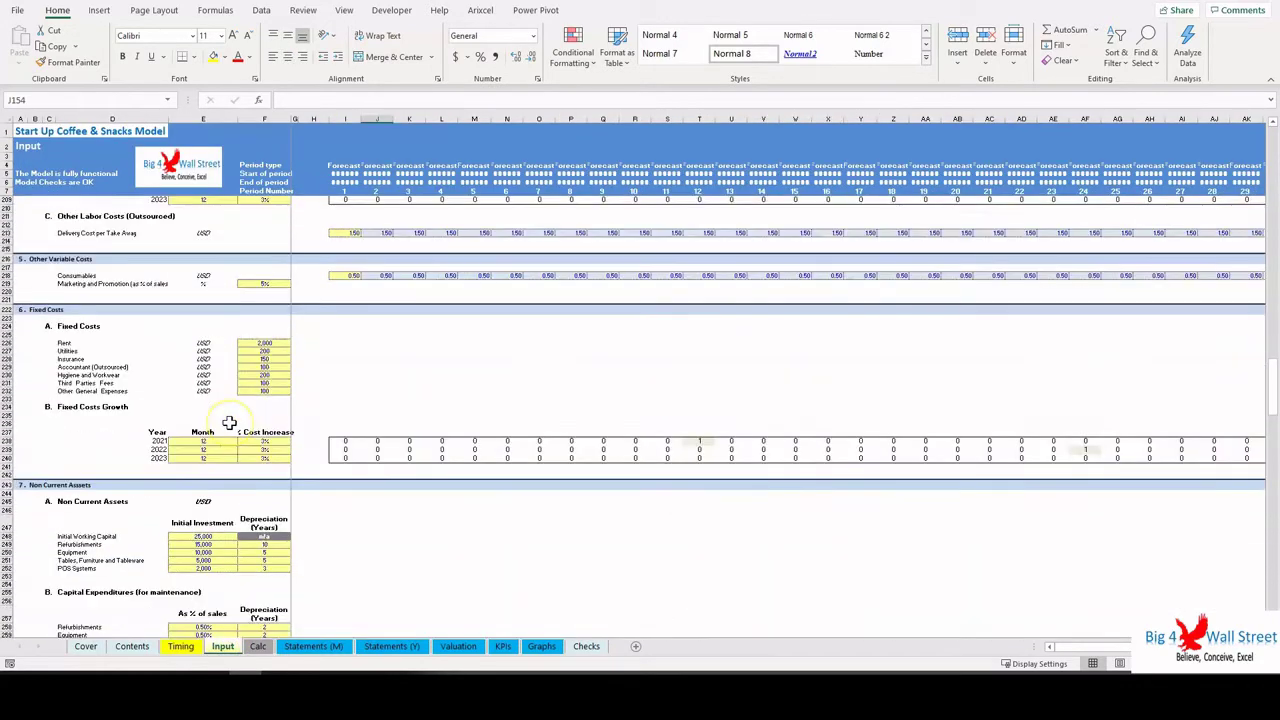
scroll(229, 423, up, 15)
scroll(302, 398, up, 2)
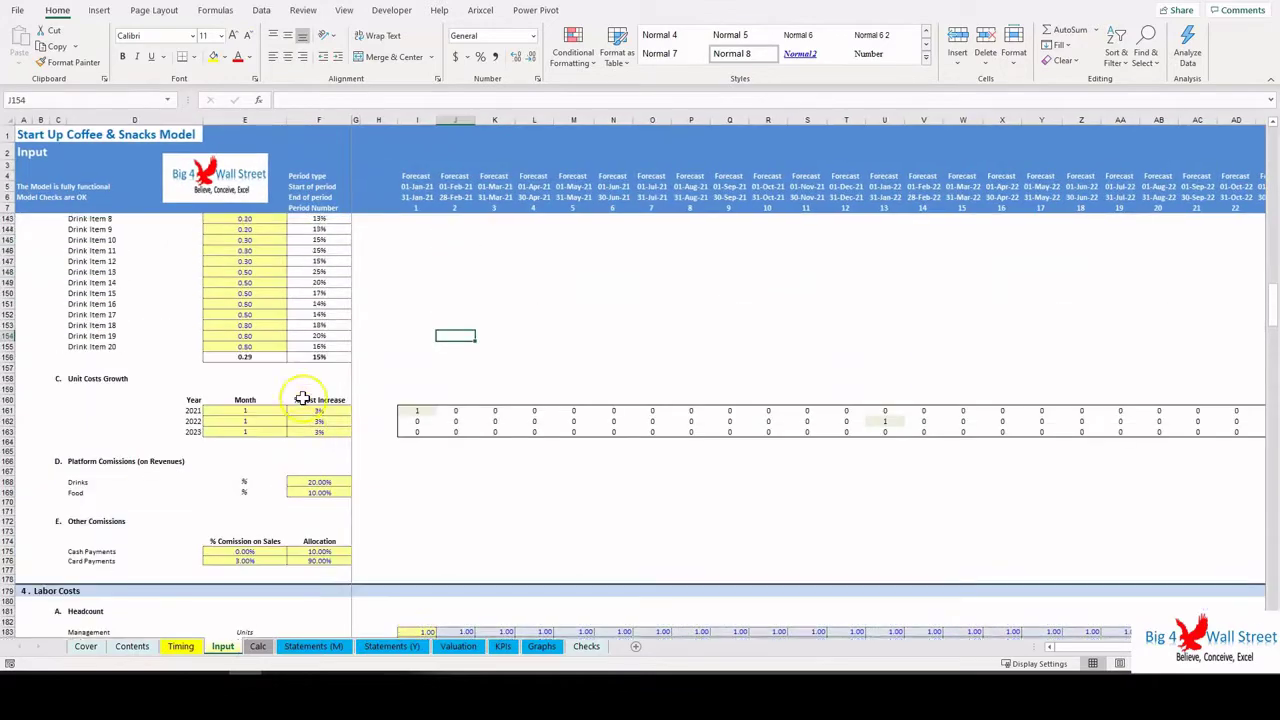
scroll(302, 398, up, 20)
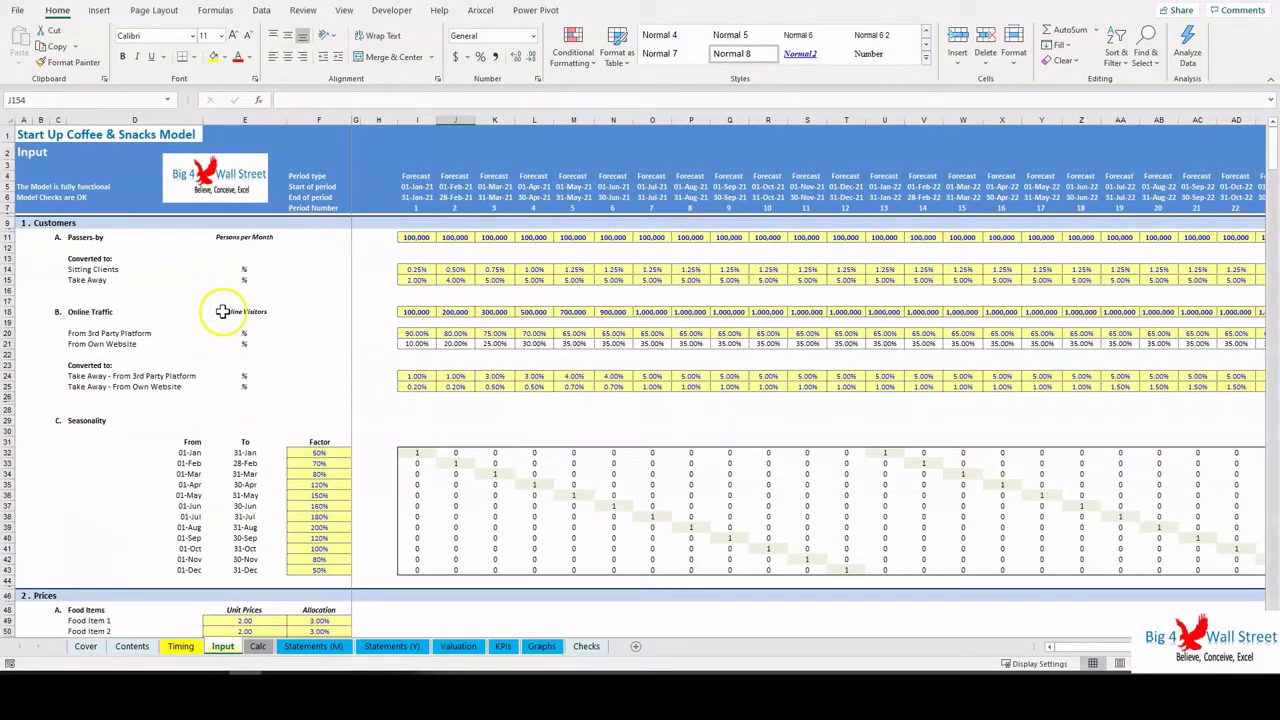
click(104, 240)
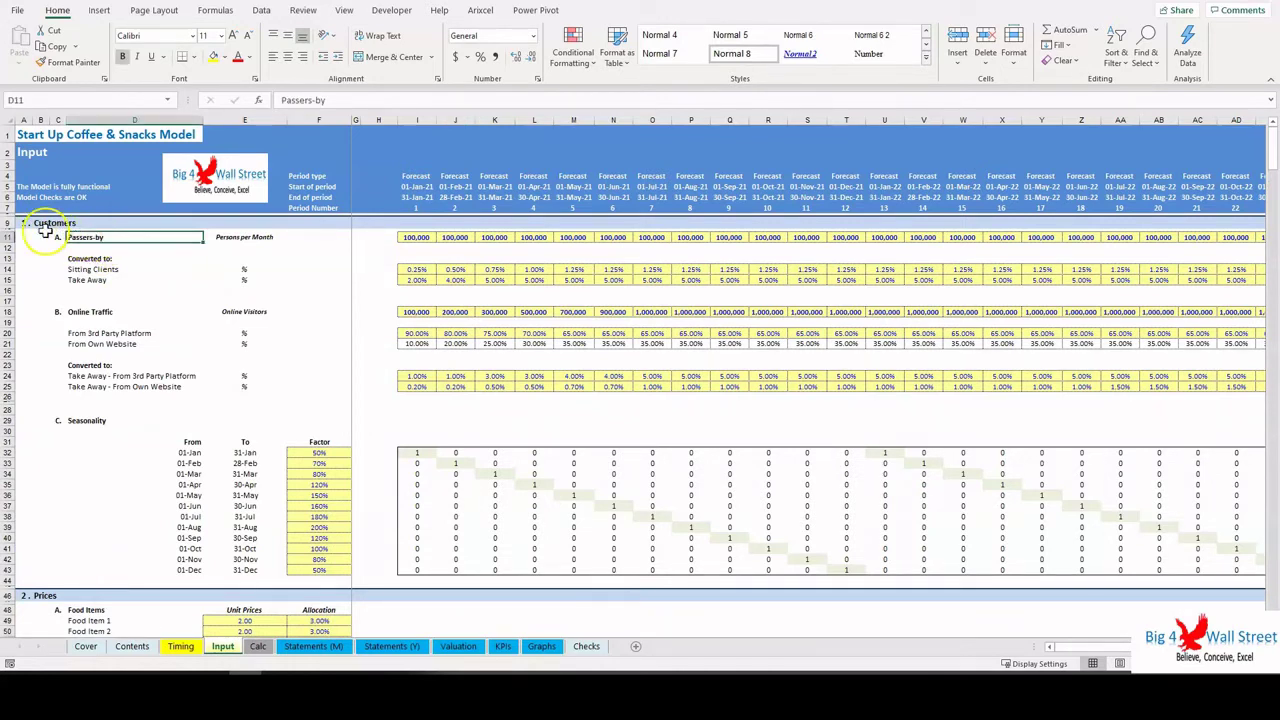
click(42, 223)
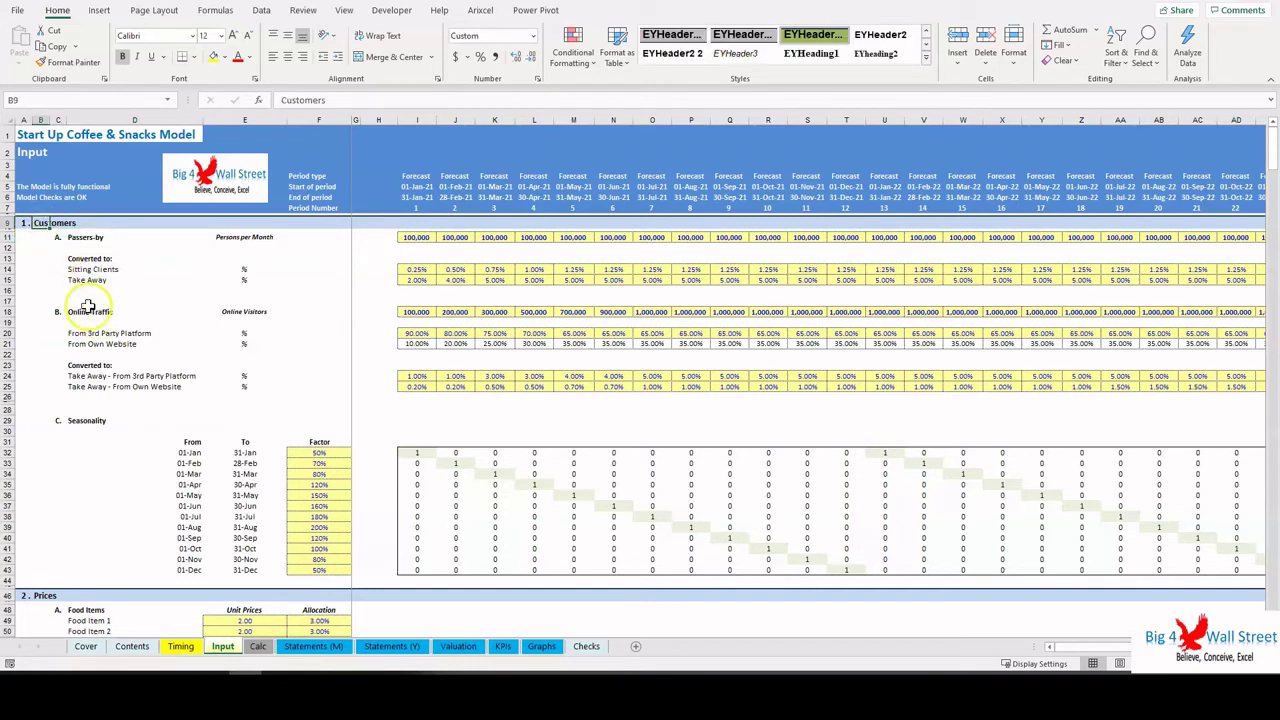
click(100, 302)
scroll(100, 330, down, 3)
click(95, 303)
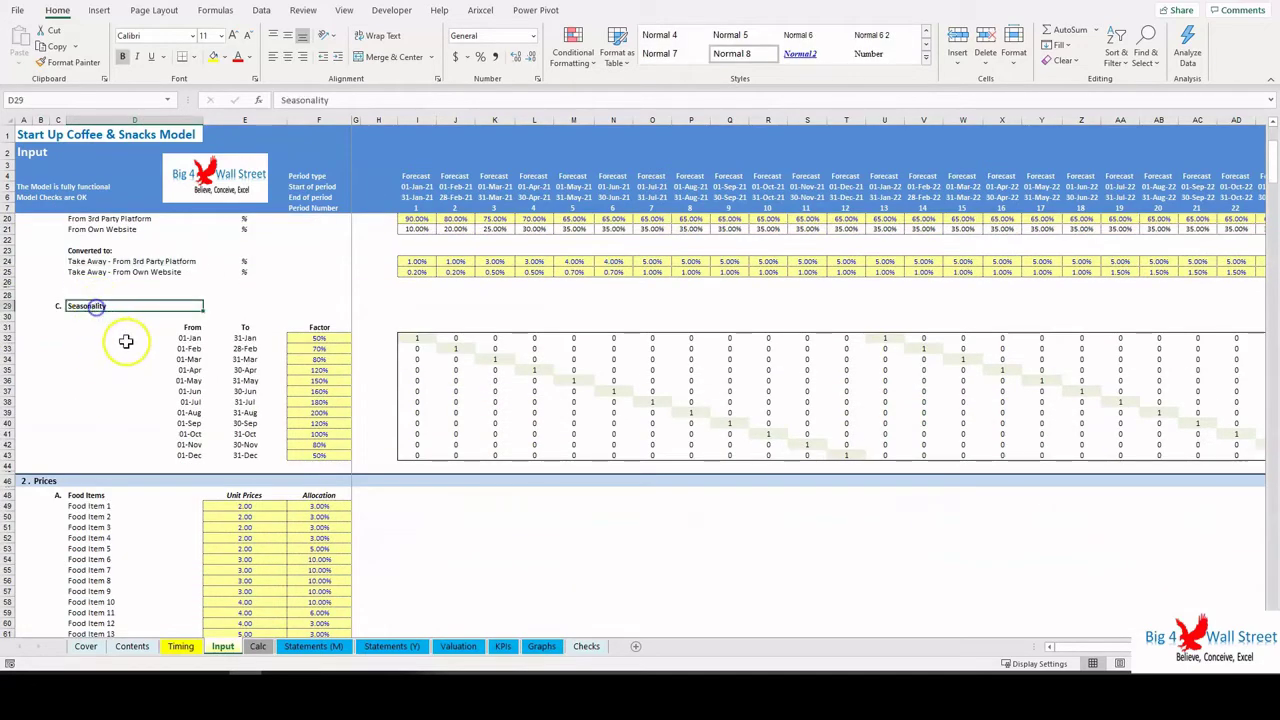
scroll(110, 335, down, 7)
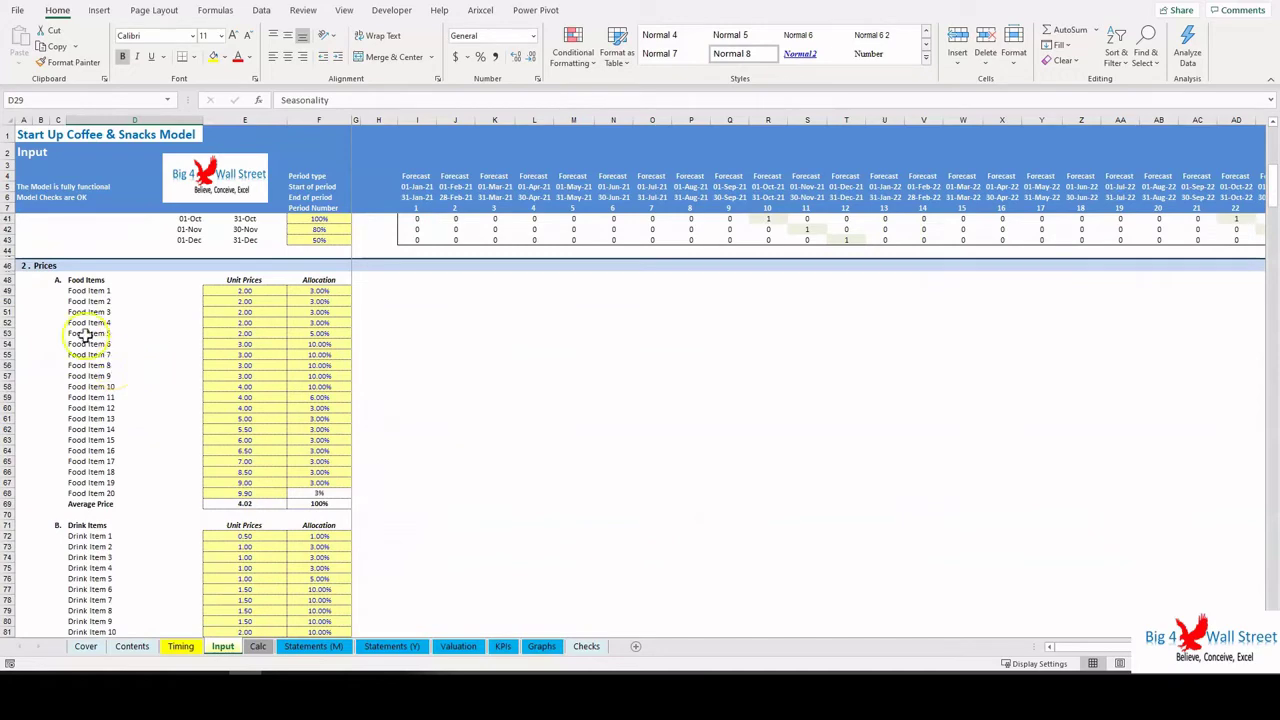
Examine the food and drink prices, customer split, price growth and variable cost inputs on the Input sheet.
scroll(85, 337, down, 12)
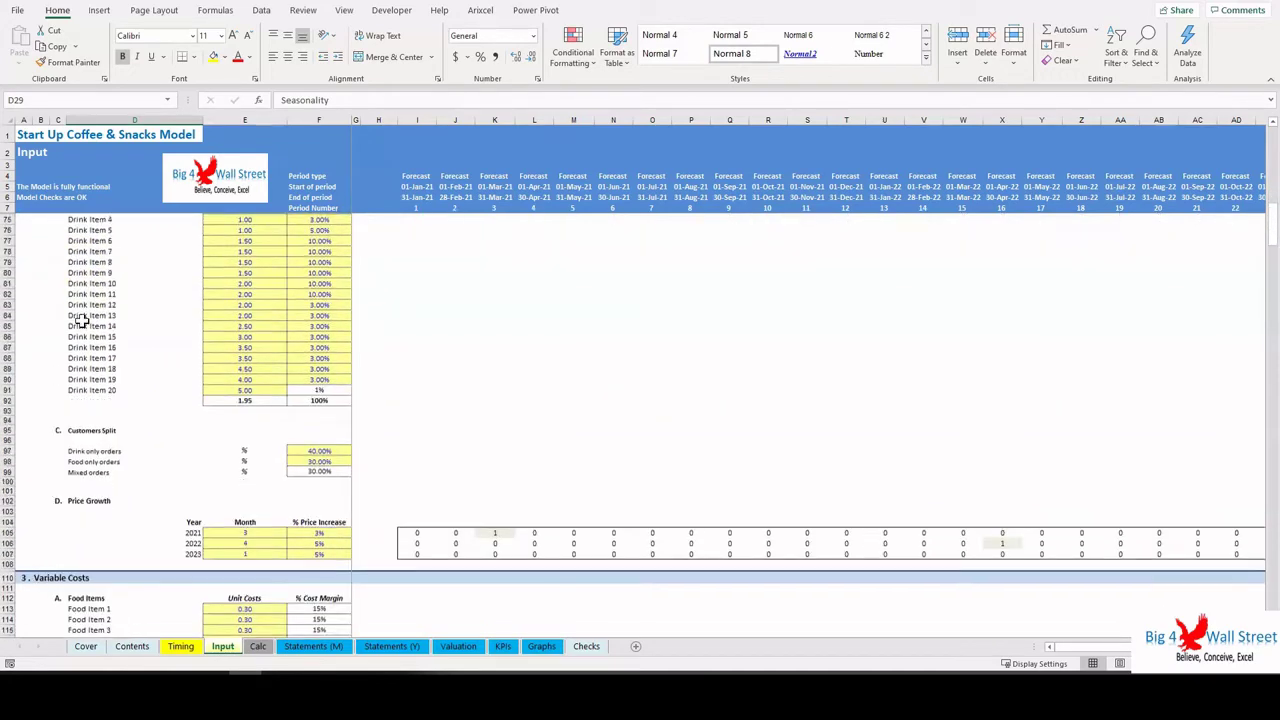
scroll(83, 320, down, 10)
click(84, 324)
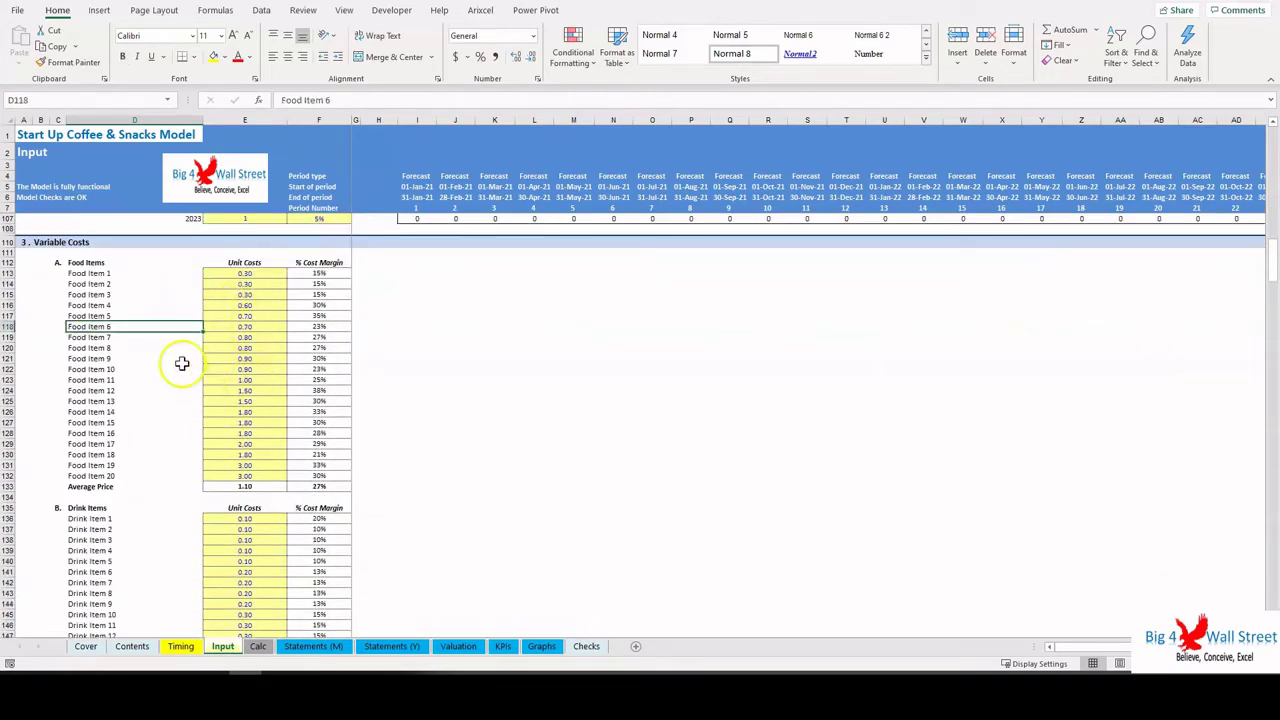
scroll(150, 390, down, 14)
scroll(146, 408, down, 7)
Review the labor cost inputs for headcount, gross salaries, labor cost growth and outsourced delivery.
click(92, 395)
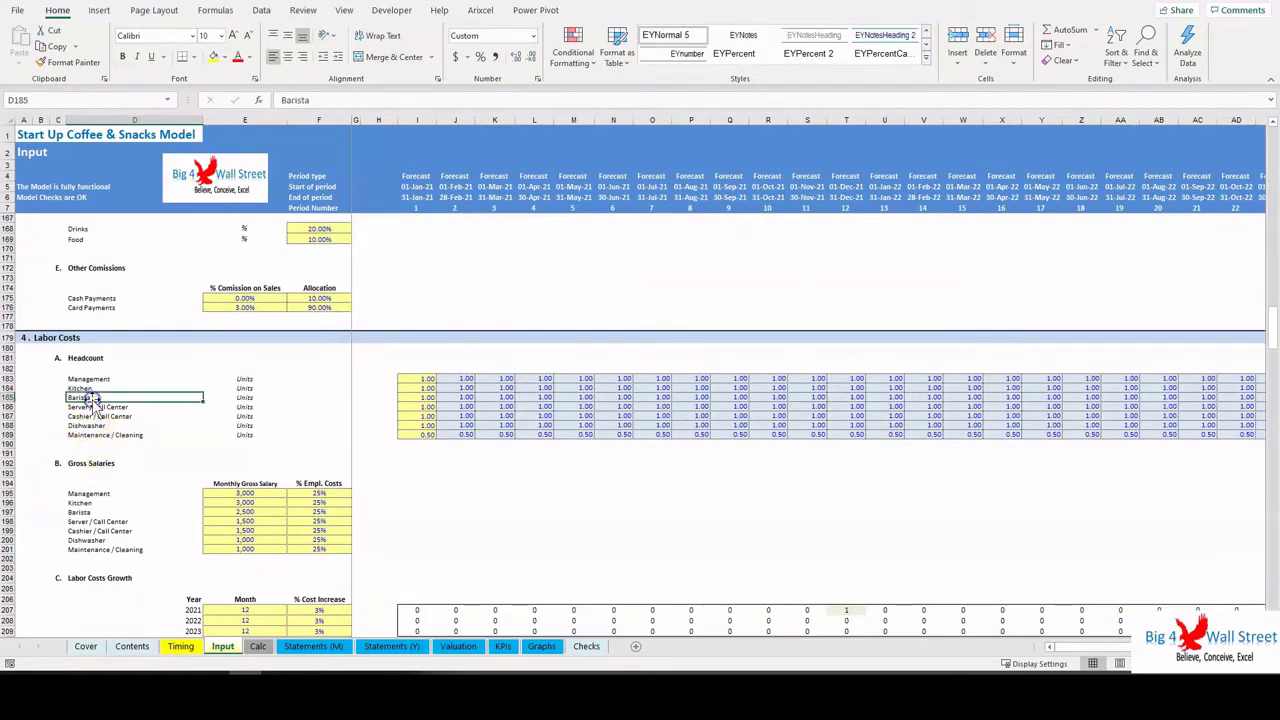
scroll(93, 400, down, 8)
scroll(93, 400, down, 2)
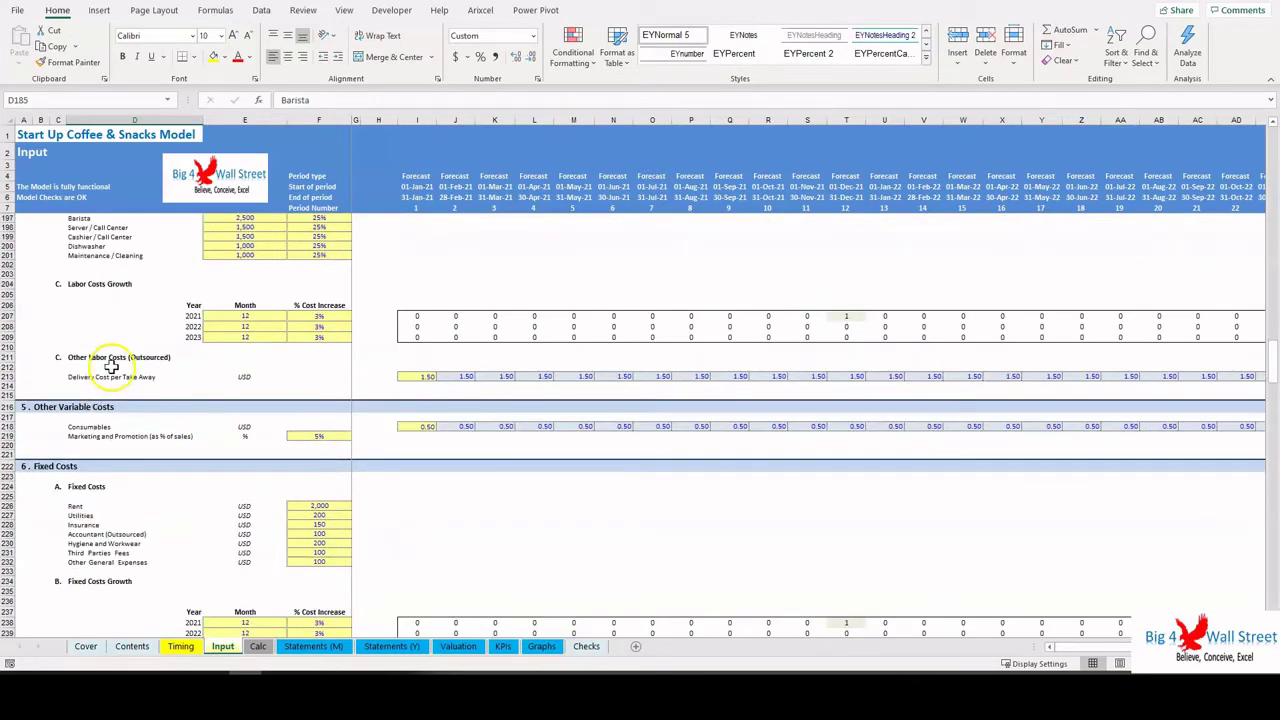
Review the fixed cost items from Rent to Other General Expenses, continuing to the Non Current Assets section.
scroll(110, 367, down, 5)
drag(88, 357, 90, 415)
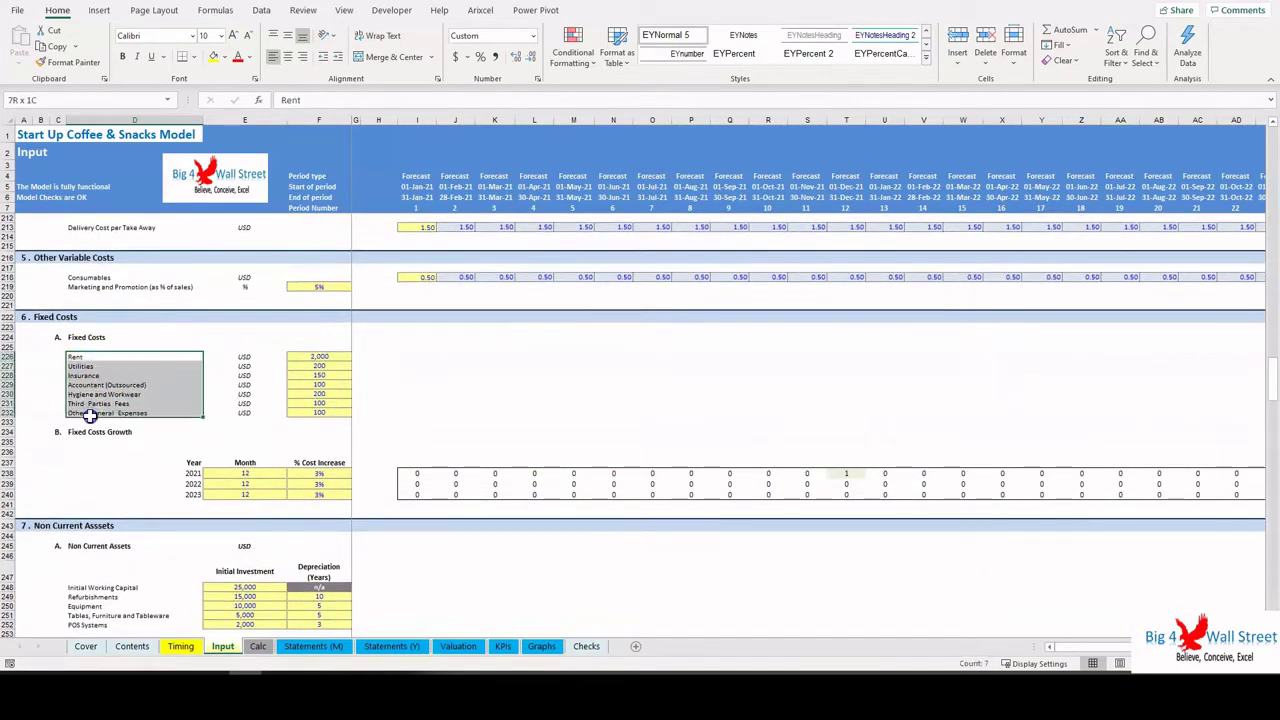
click(213, 386)
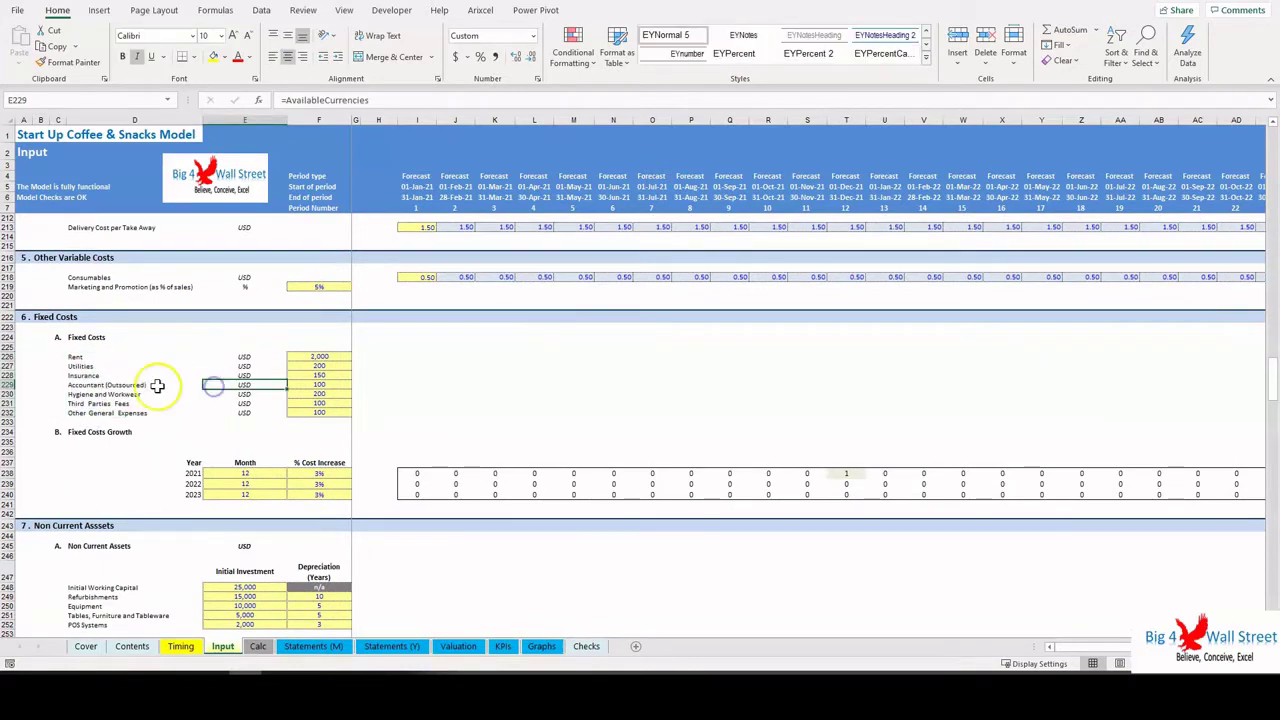
scroll(129, 378, down, 7)
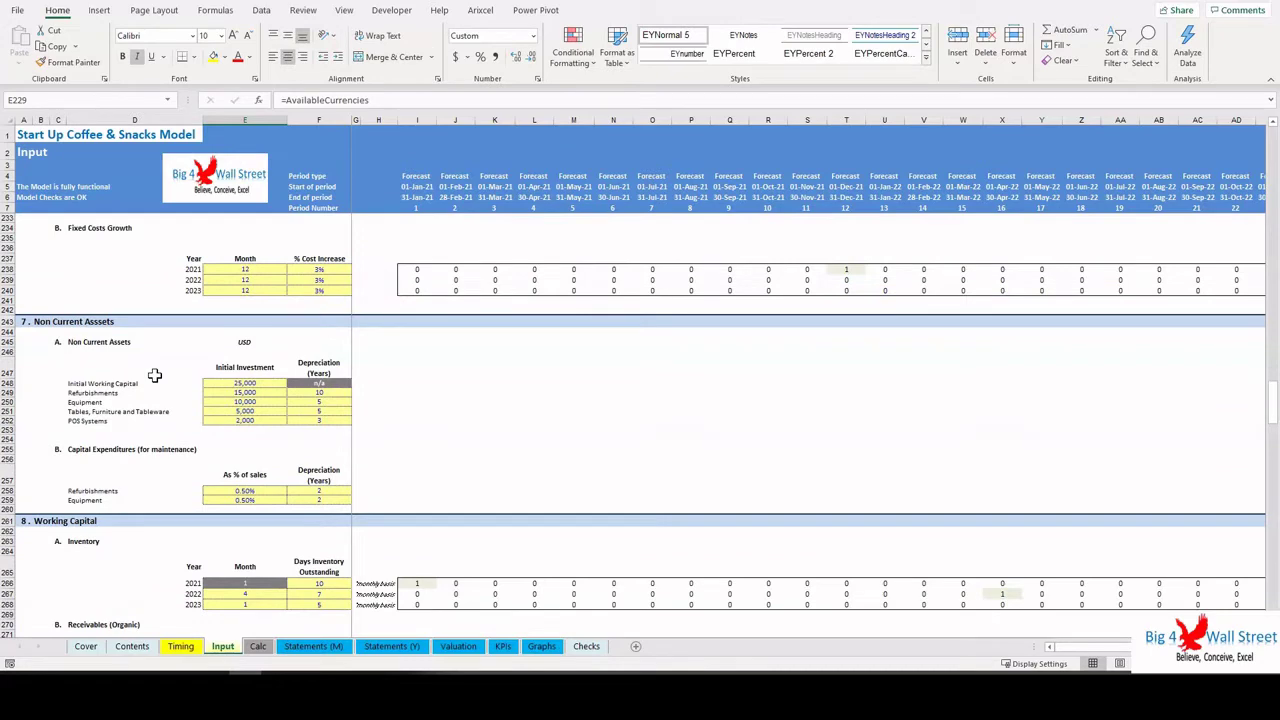
Examine the Working Capital inputs for inventory, organic and platform receivables, and payables.
scroll(155, 375, down, 8)
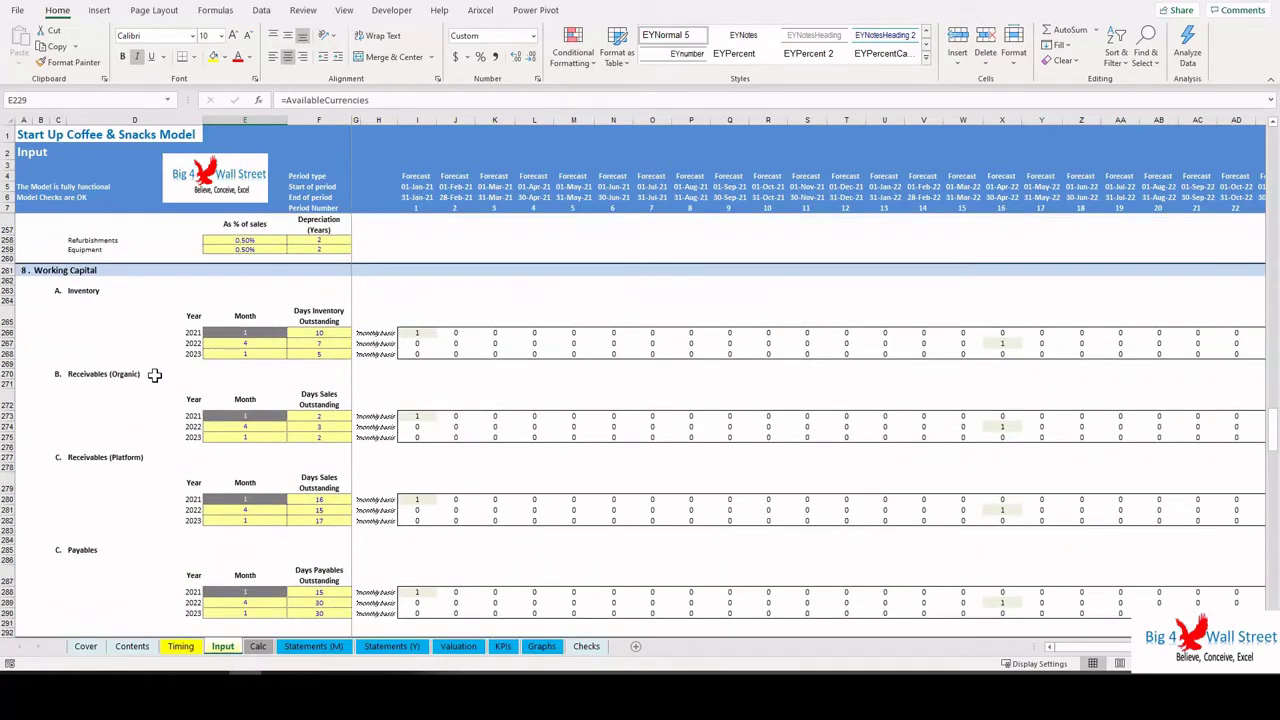
scroll(126, 366, up, 4)
scroll(95, 335, down, 2)
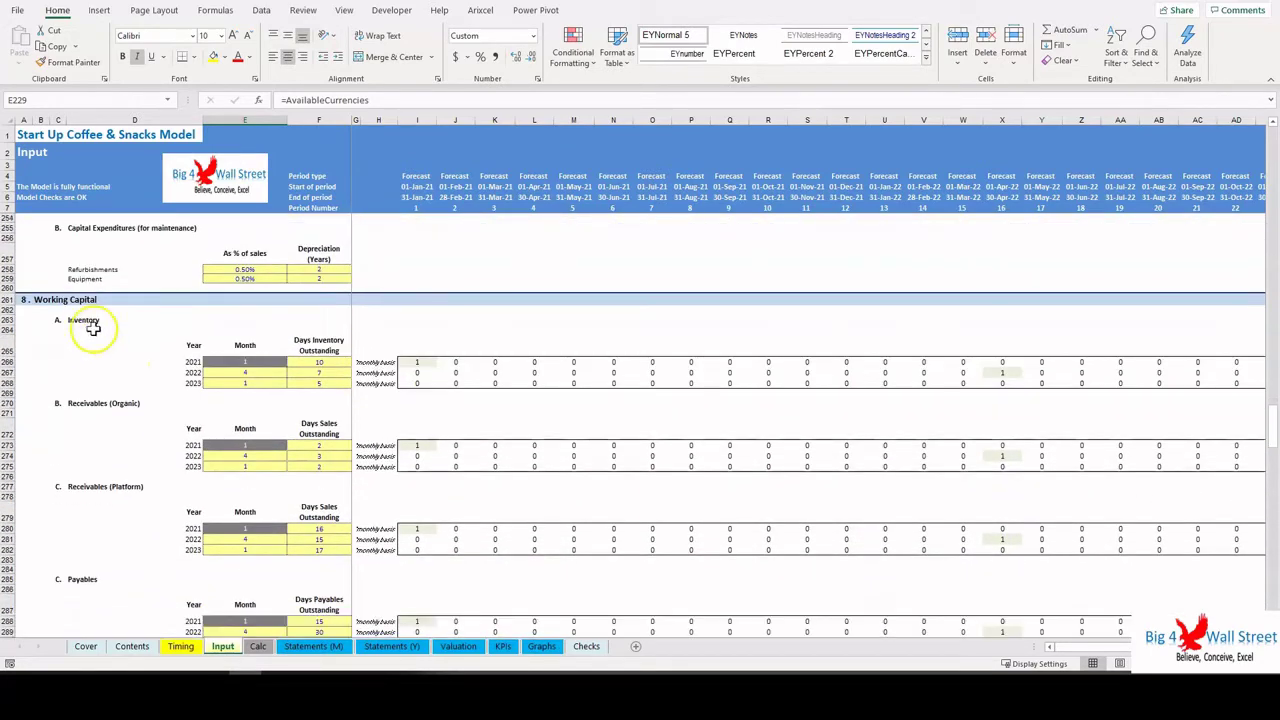
click(88, 320)
scroll(108, 335, down, 10)
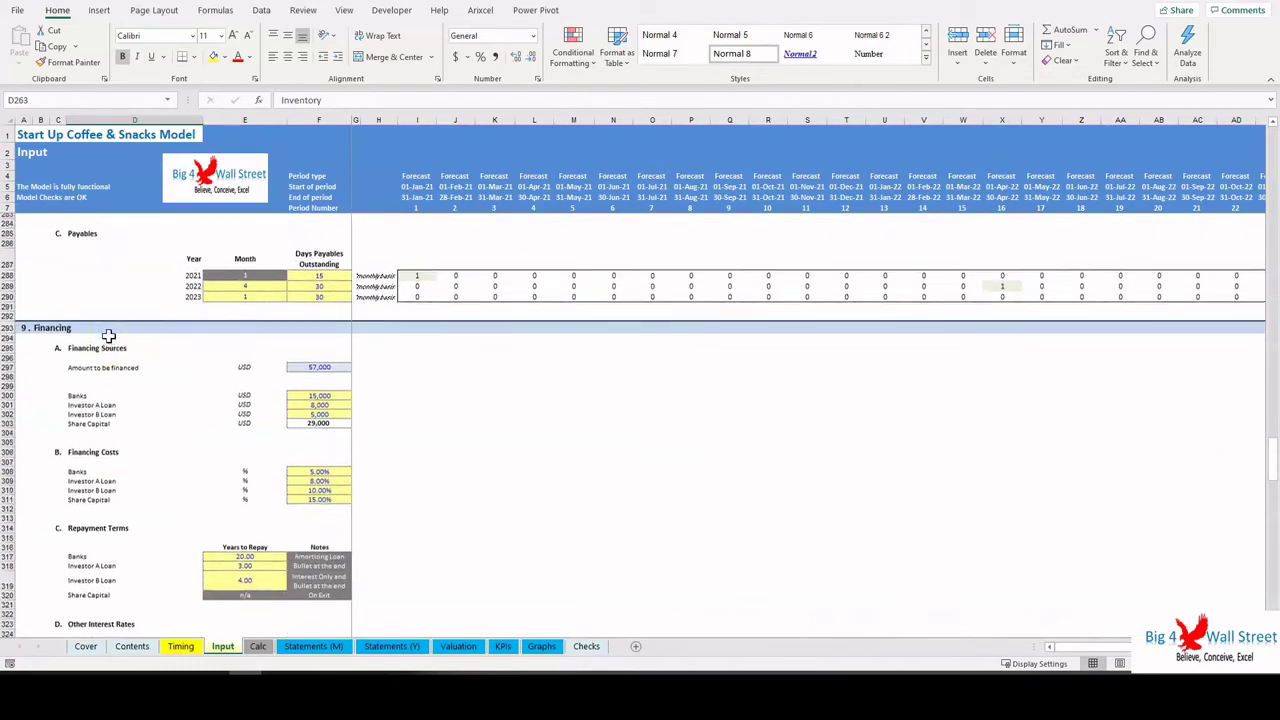
scroll(108, 335, up, 4)
scroll(108, 336, up, 2)
scroll(104, 330, down, 3)
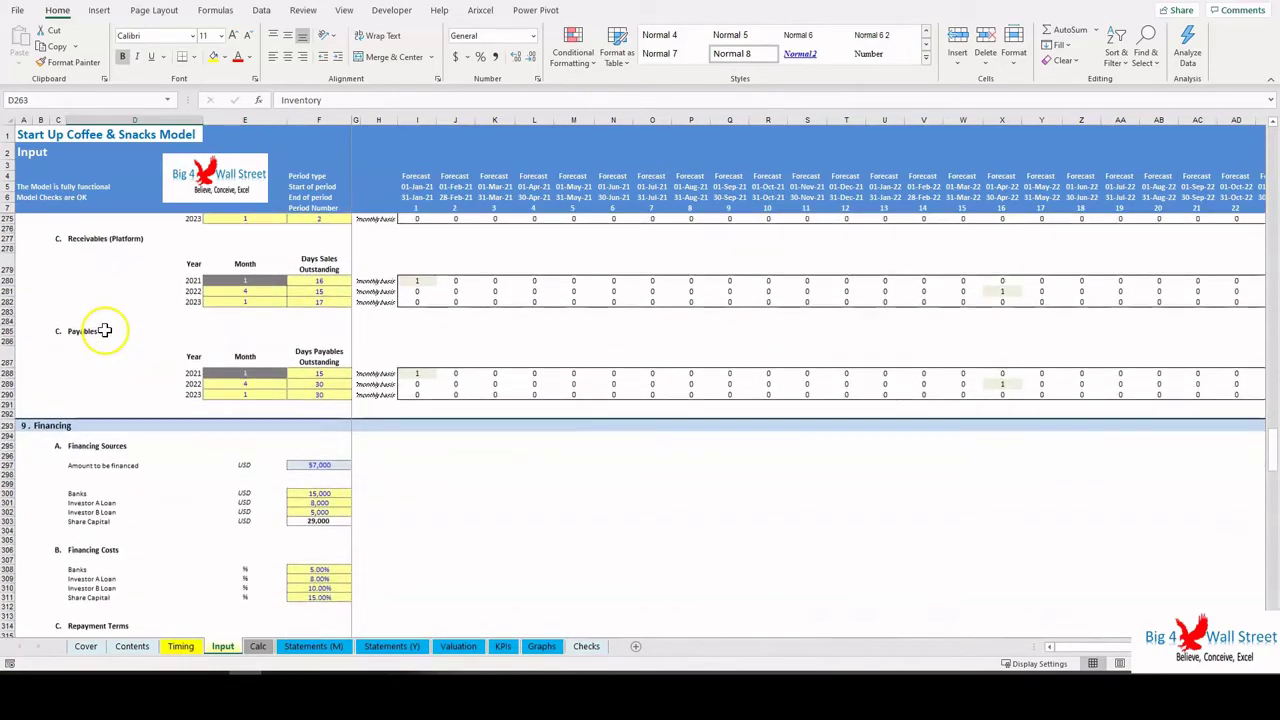
click(97, 332)
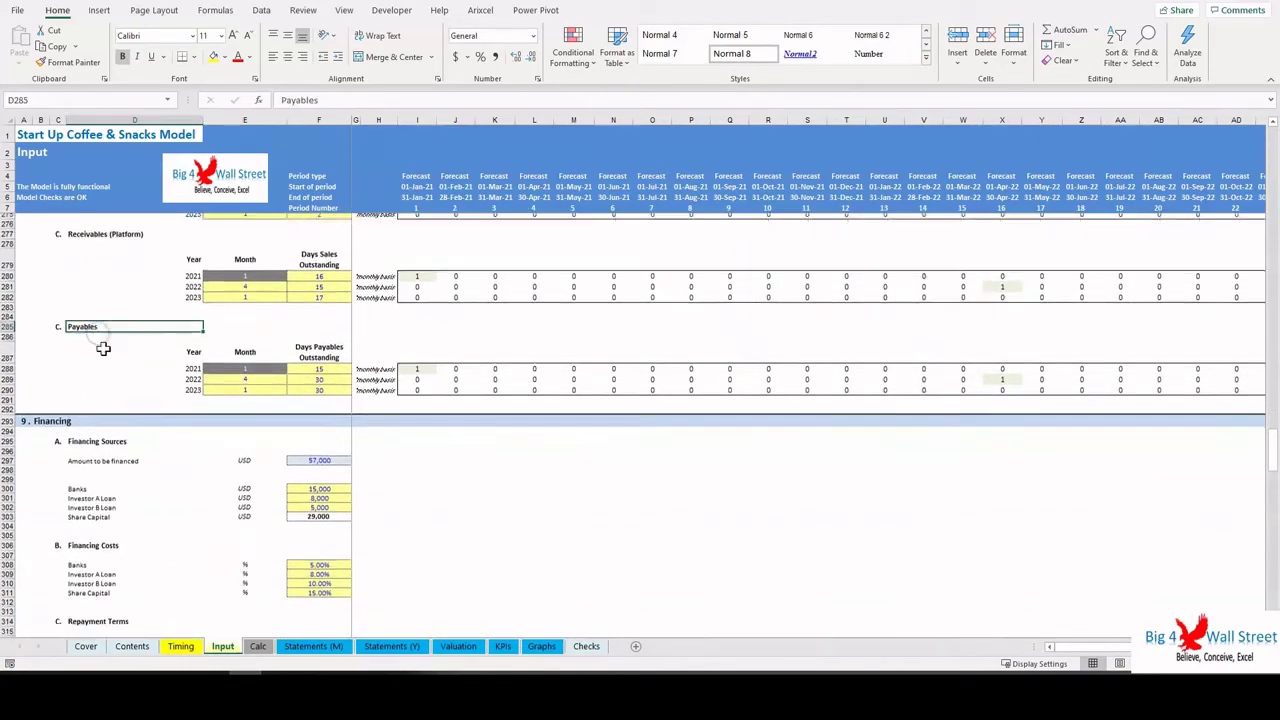
Look over the Financing inputs for sources, costs, repayment terms and interest rates, plus the Taxation and Valuation inputs.
scroll(100, 340, down, 8)
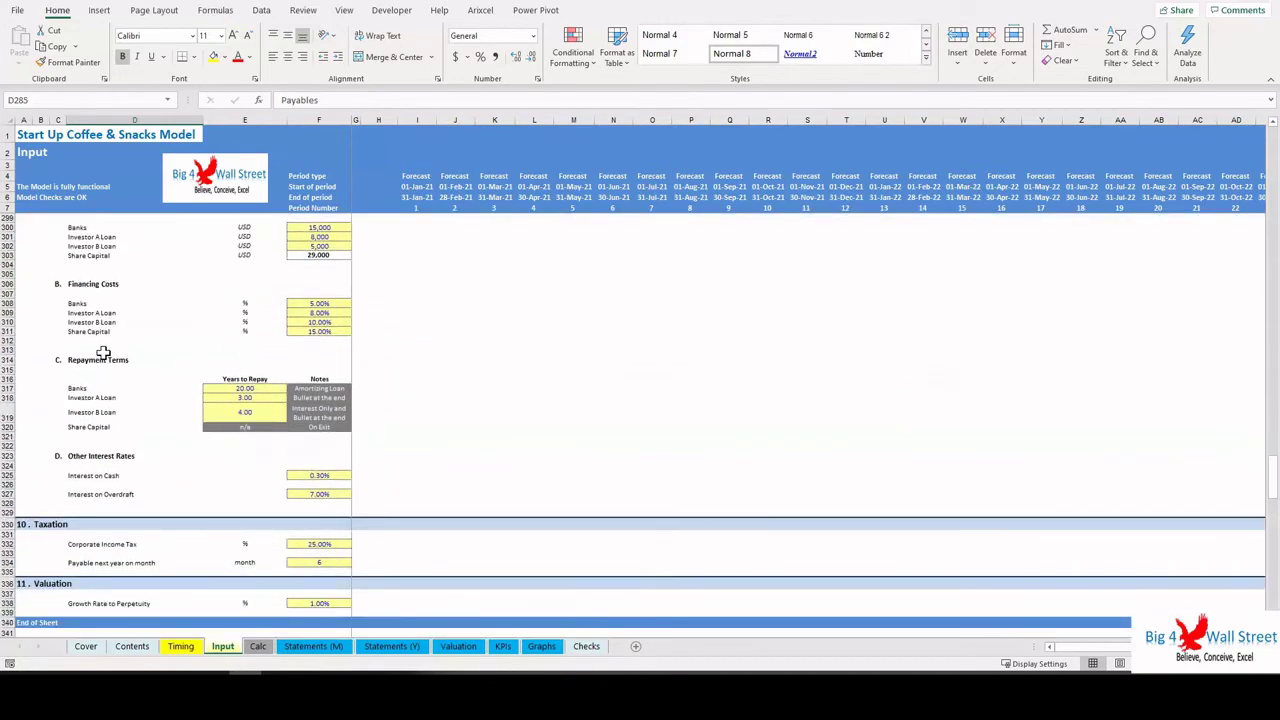
scroll(103, 352, up, 3)
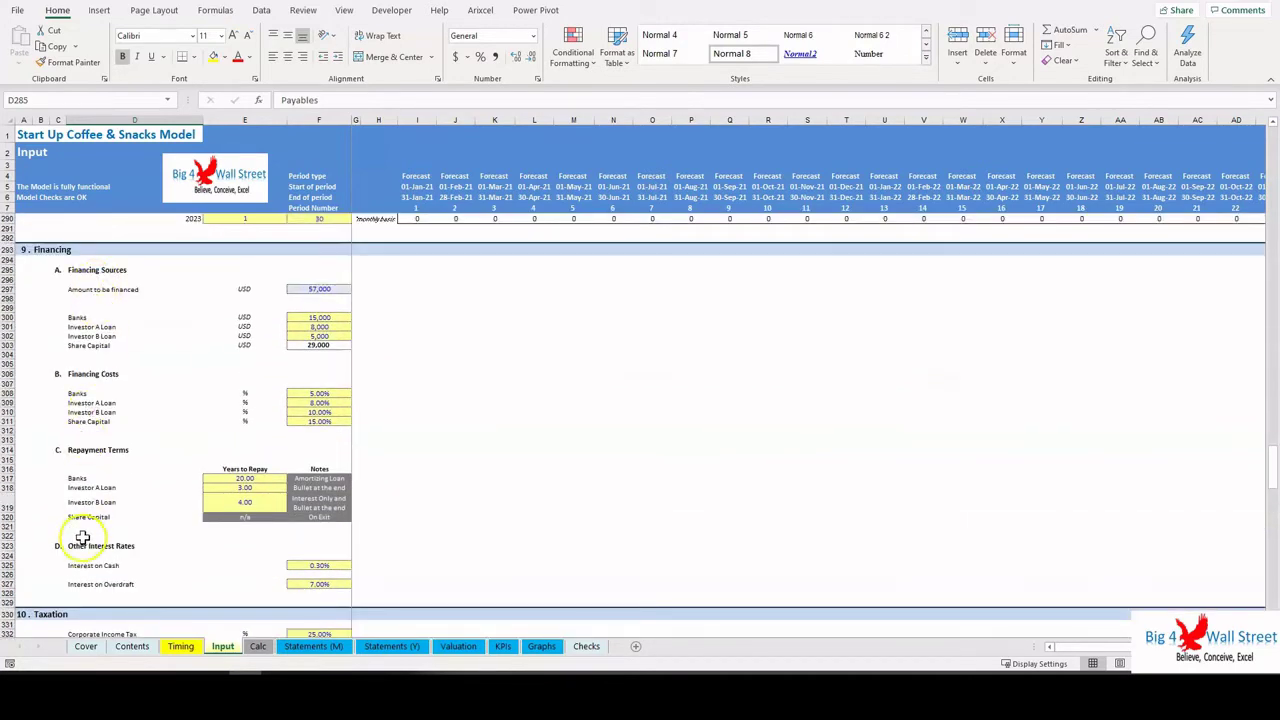
scroll(82, 368, up, 4)
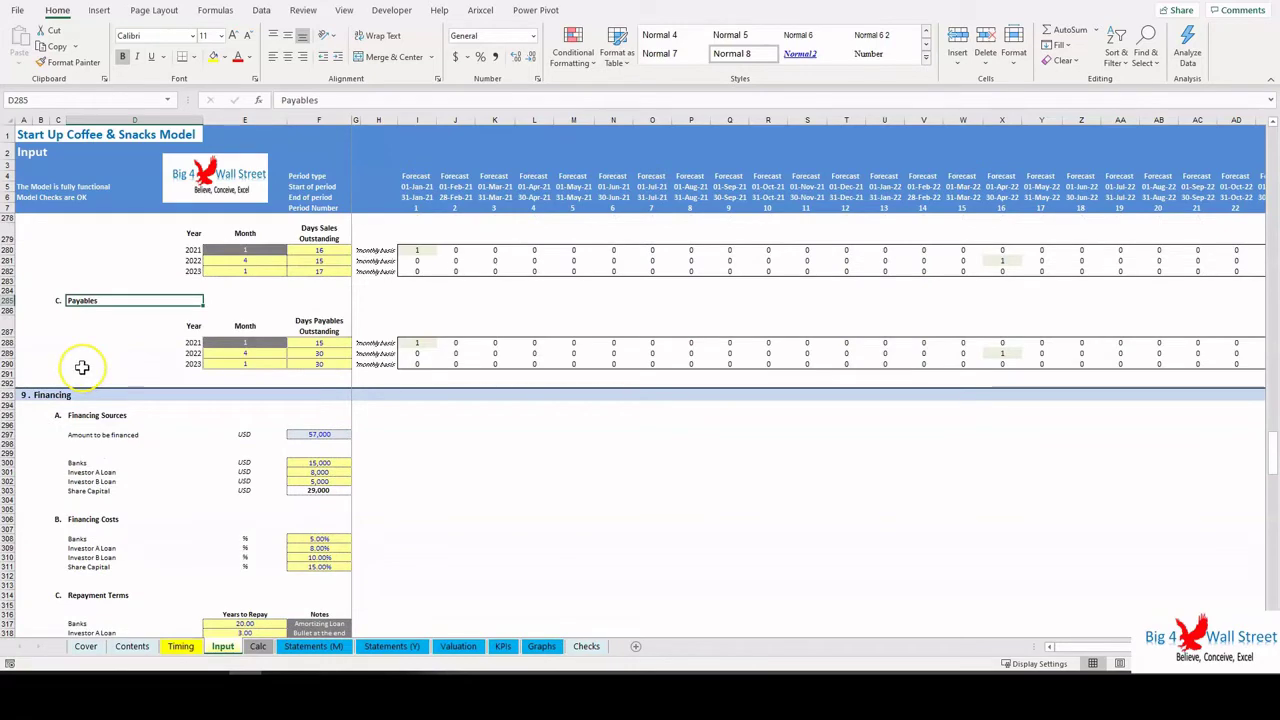
Go through the Calc sheet from Customers and Revenues through costs, gross profit, assets and working capital to the loan summaries.
click(258, 648)
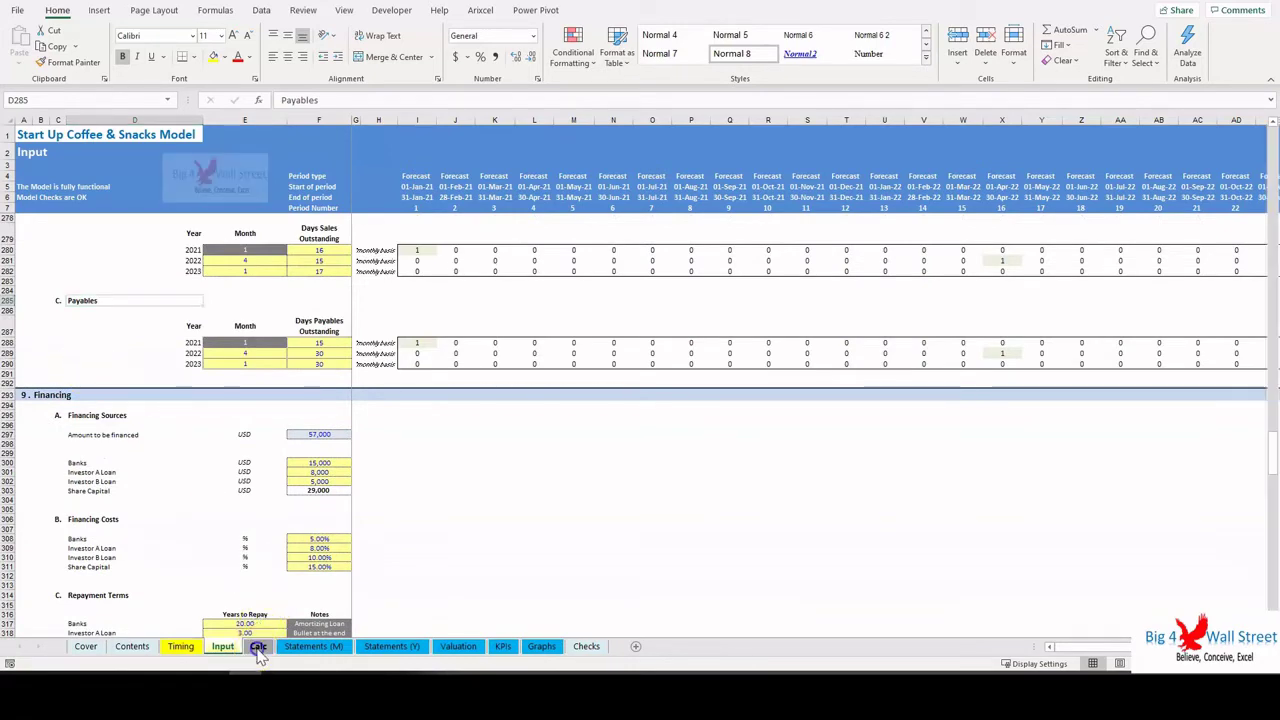
scroll(168, 410, down, 20)
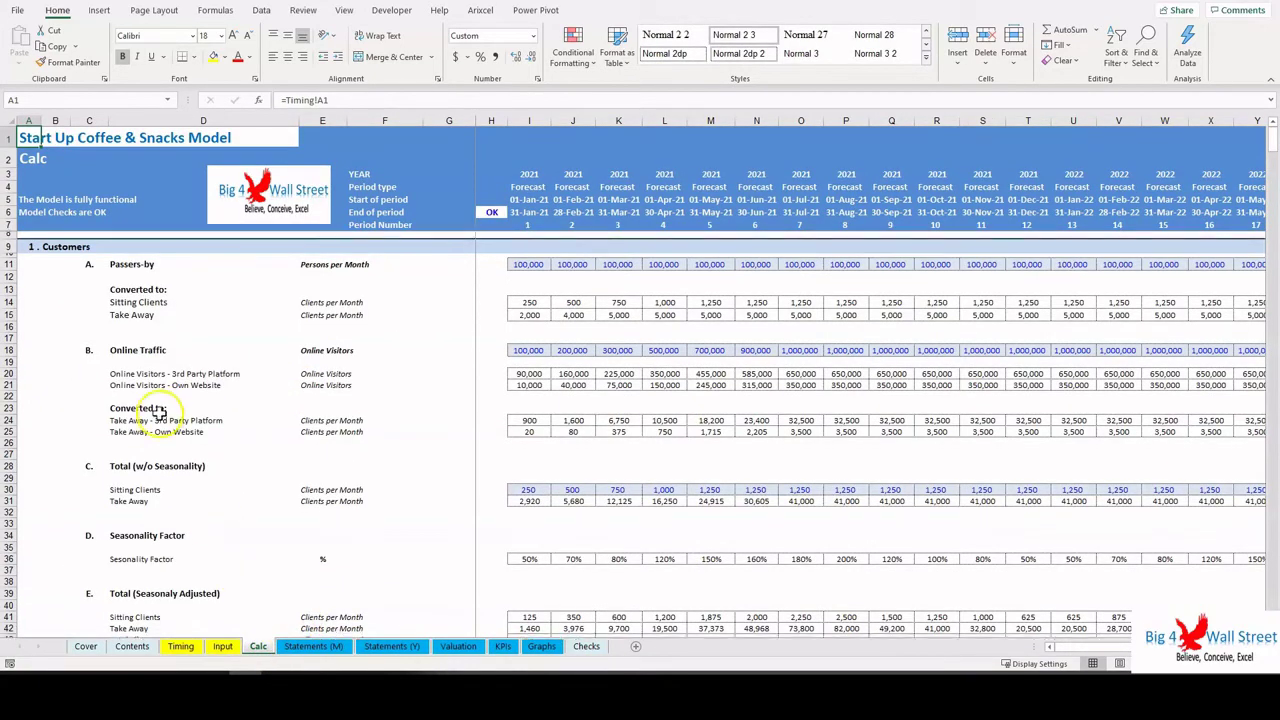
scroll(157, 474, down, 20)
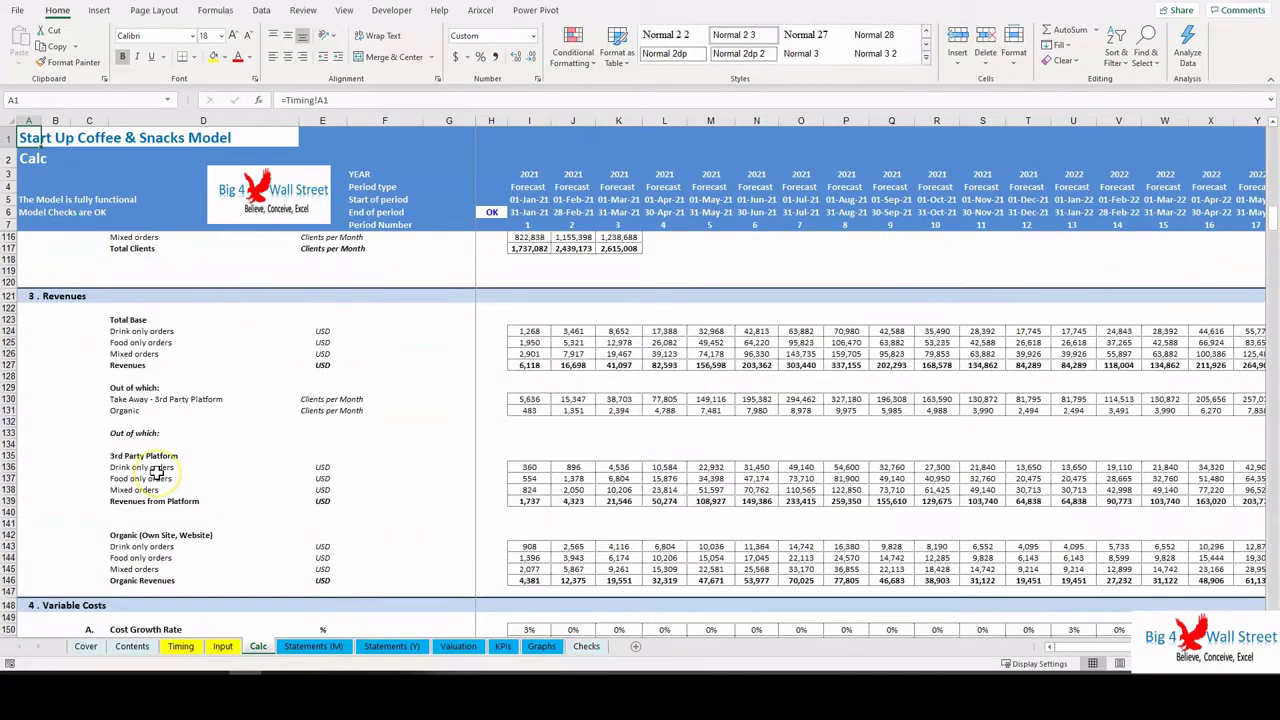
scroll(157, 474, down, 20)
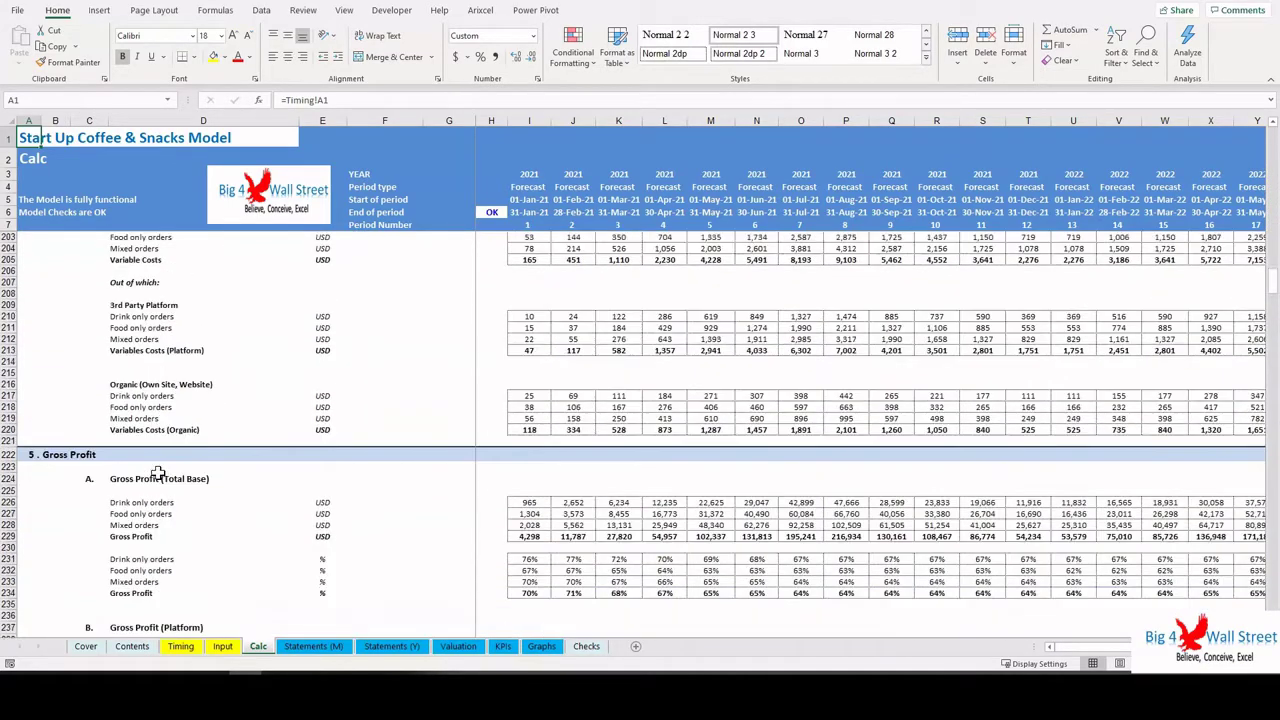
scroll(159, 472, down, 20)
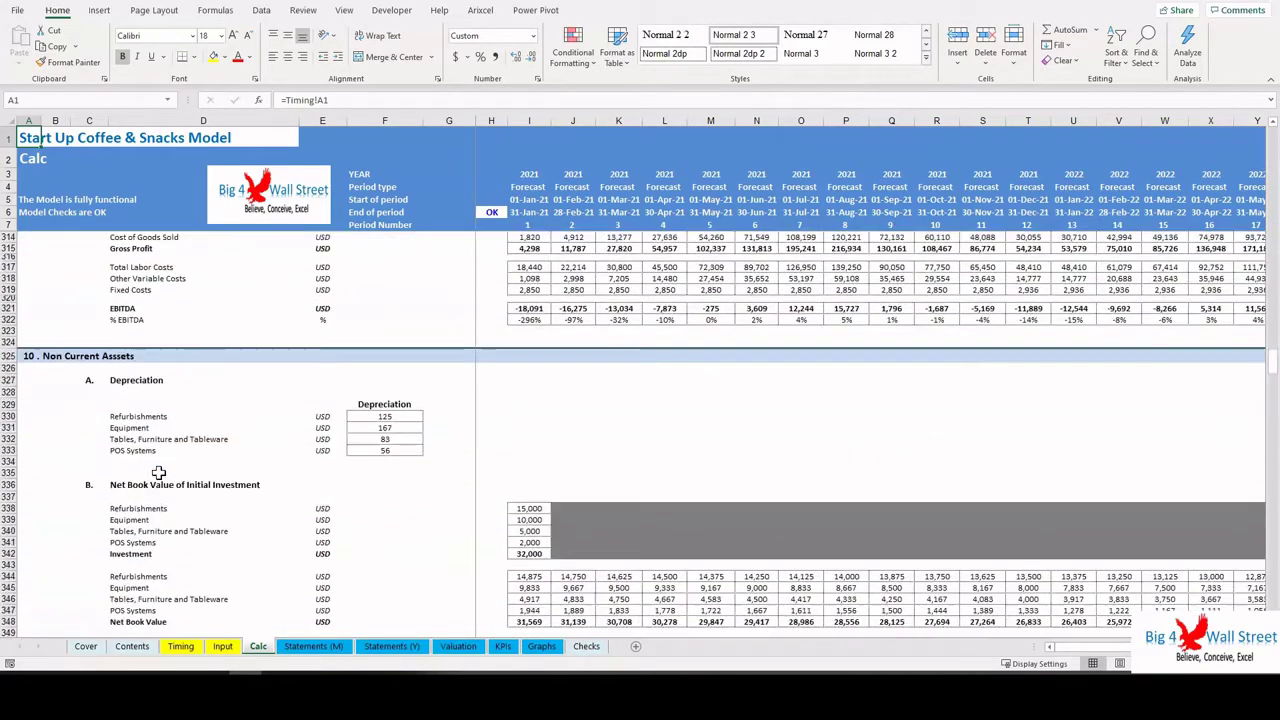
scroll(159, 472, down, 20)
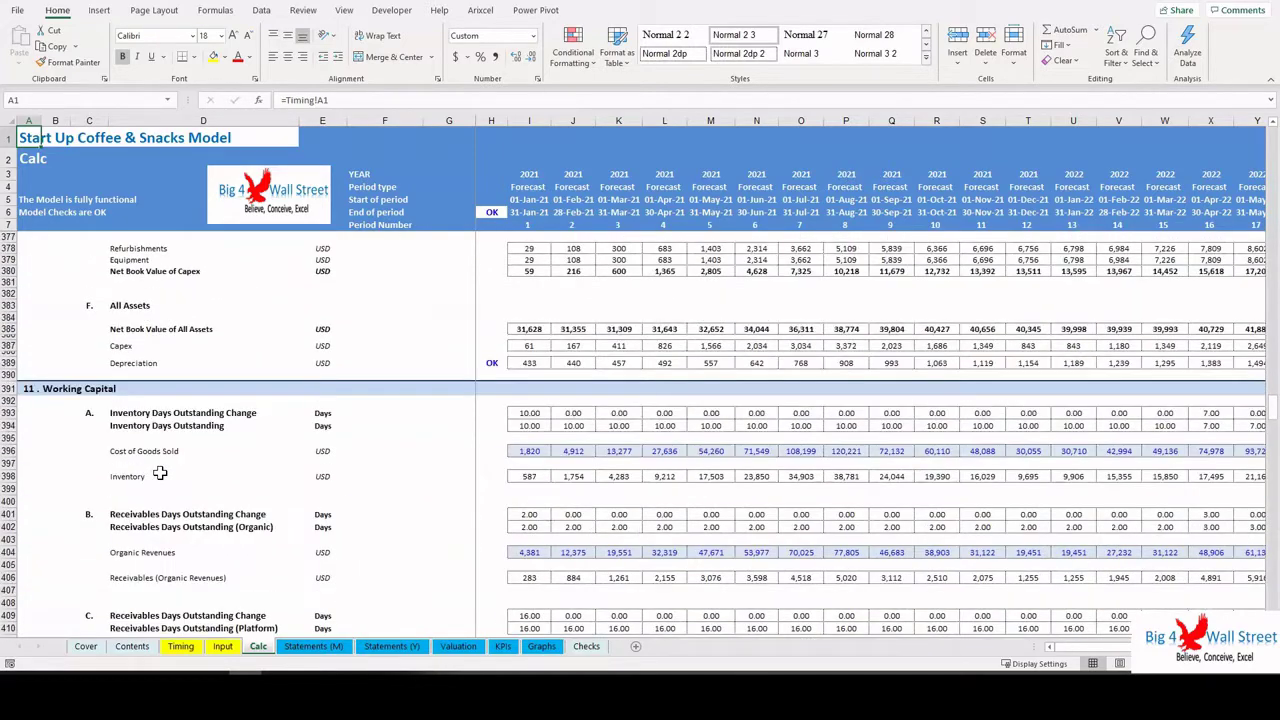
scroll(163, 474, down, 18)
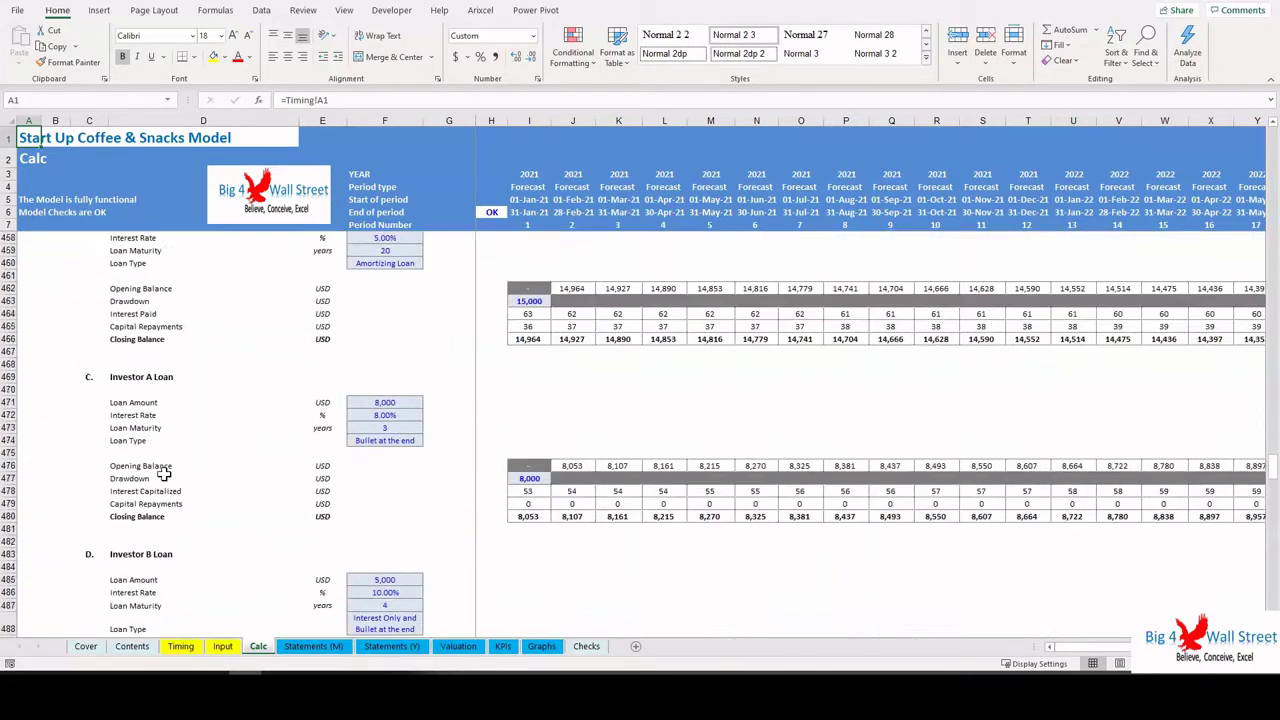
scroll(165, 474, down, 20)
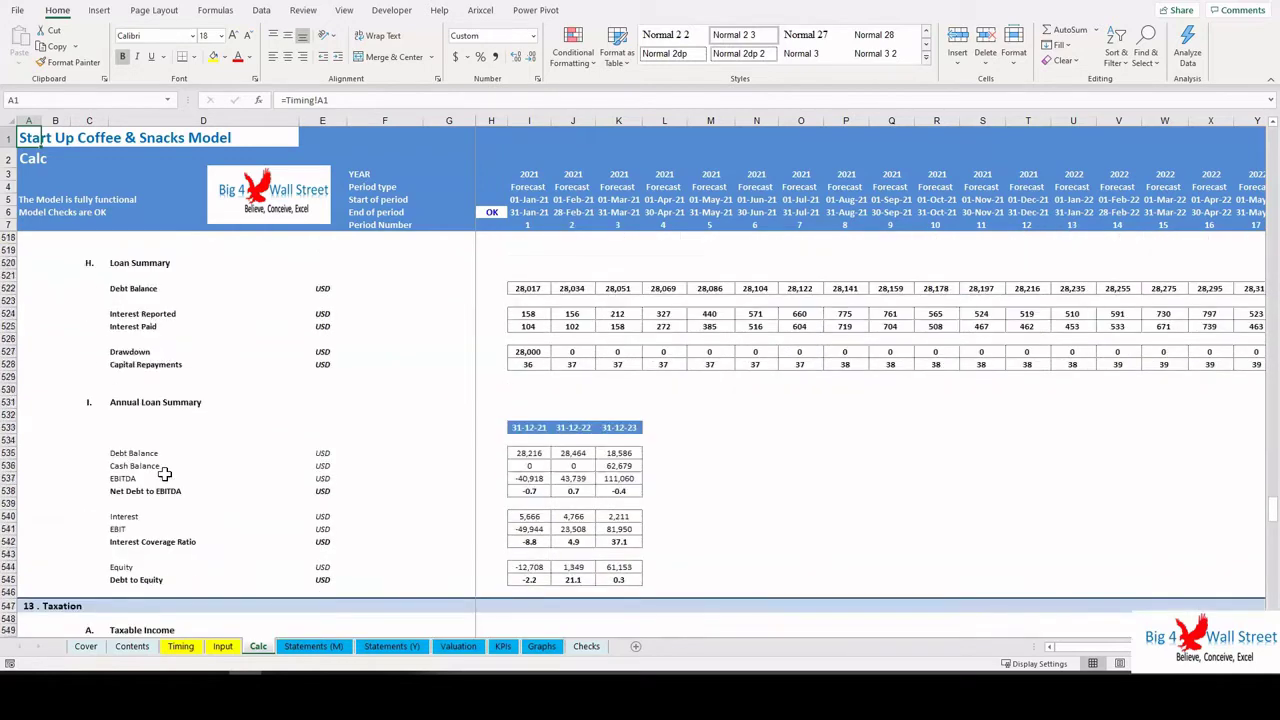
Review the profit and loss, balance sheet and cash flow on the monthly statements sheet, and view the yearly statements.
click(310, 647)
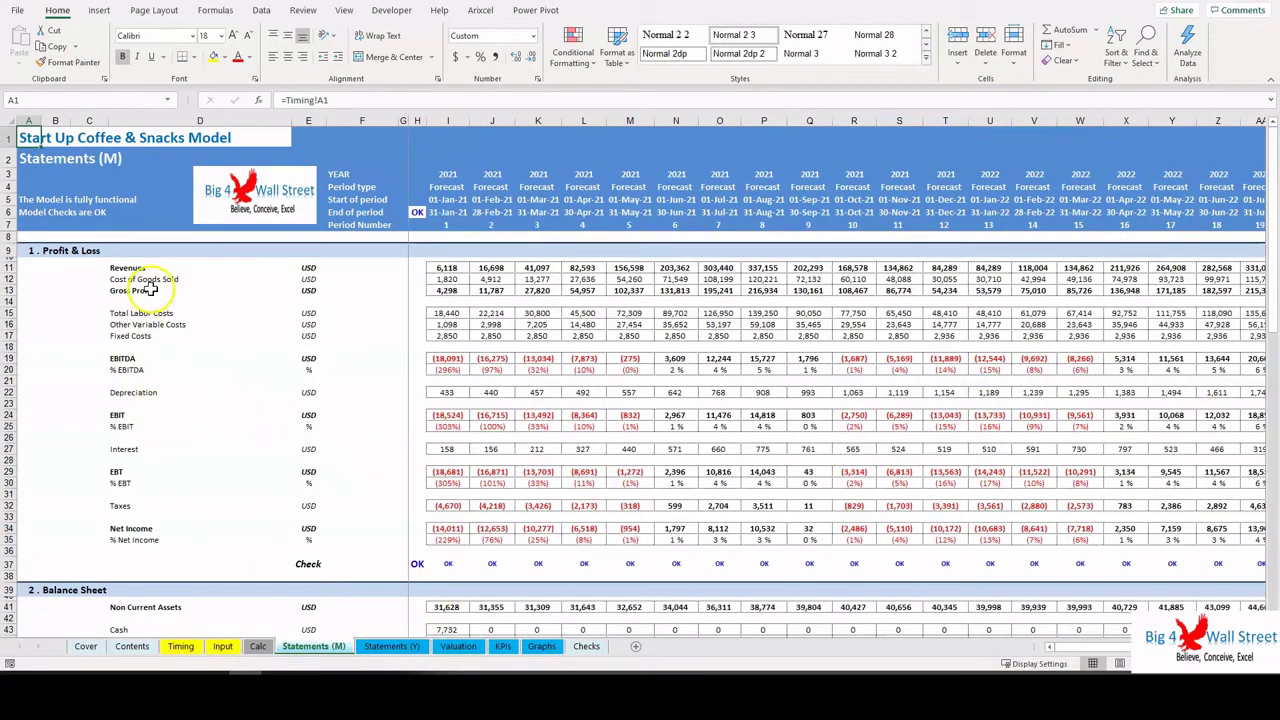
click(148, 288)
scroll(149, 334, down, 8)
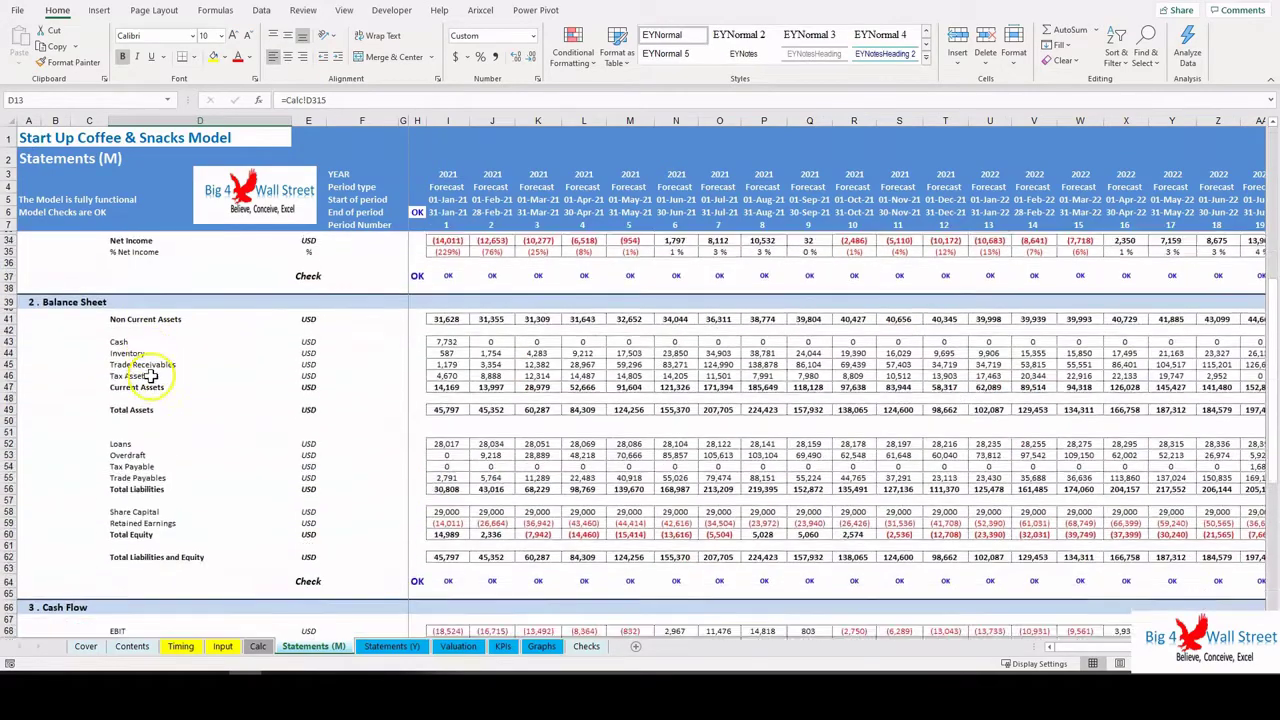
scroll(150, 375, down, 12)
scroll(150, 375, up, 16)
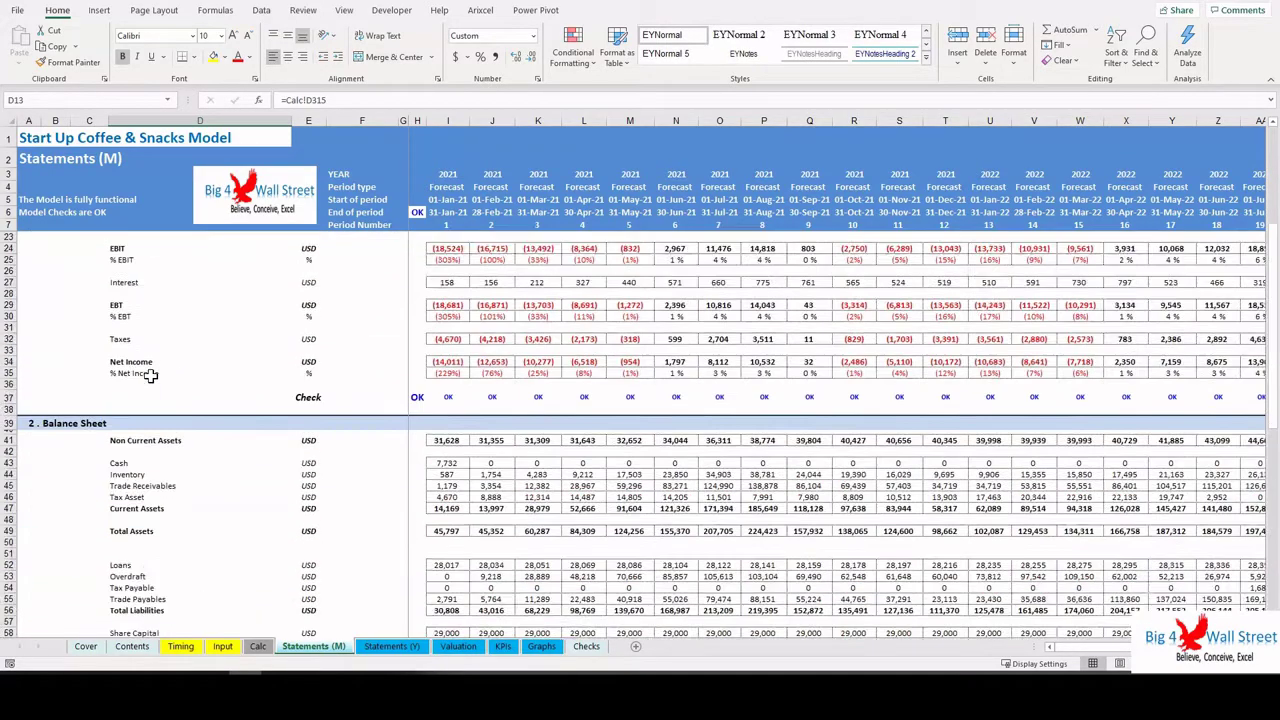
scroll(150, 375, up, 5)
click(392, 646)
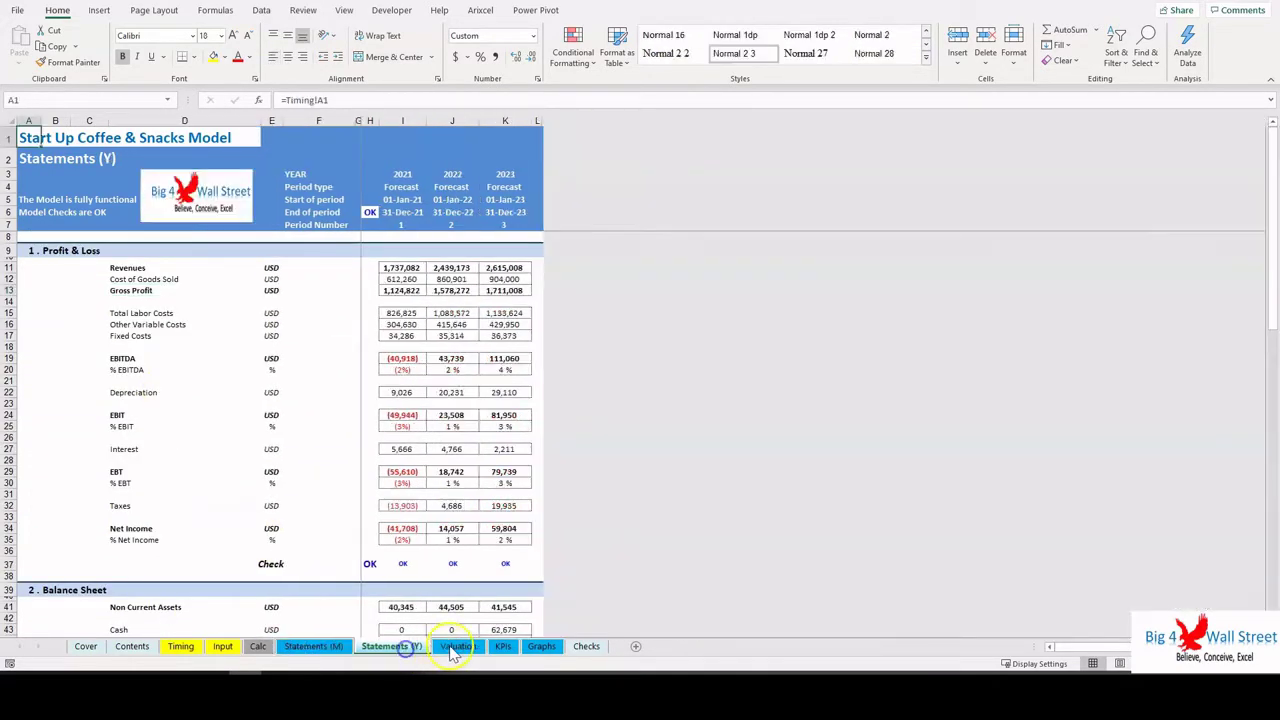
Examine the free cash flows and the IRR, NPV, cash multiple, ROE and ROA metrics on the Valuation sheet.
click(457, 647)
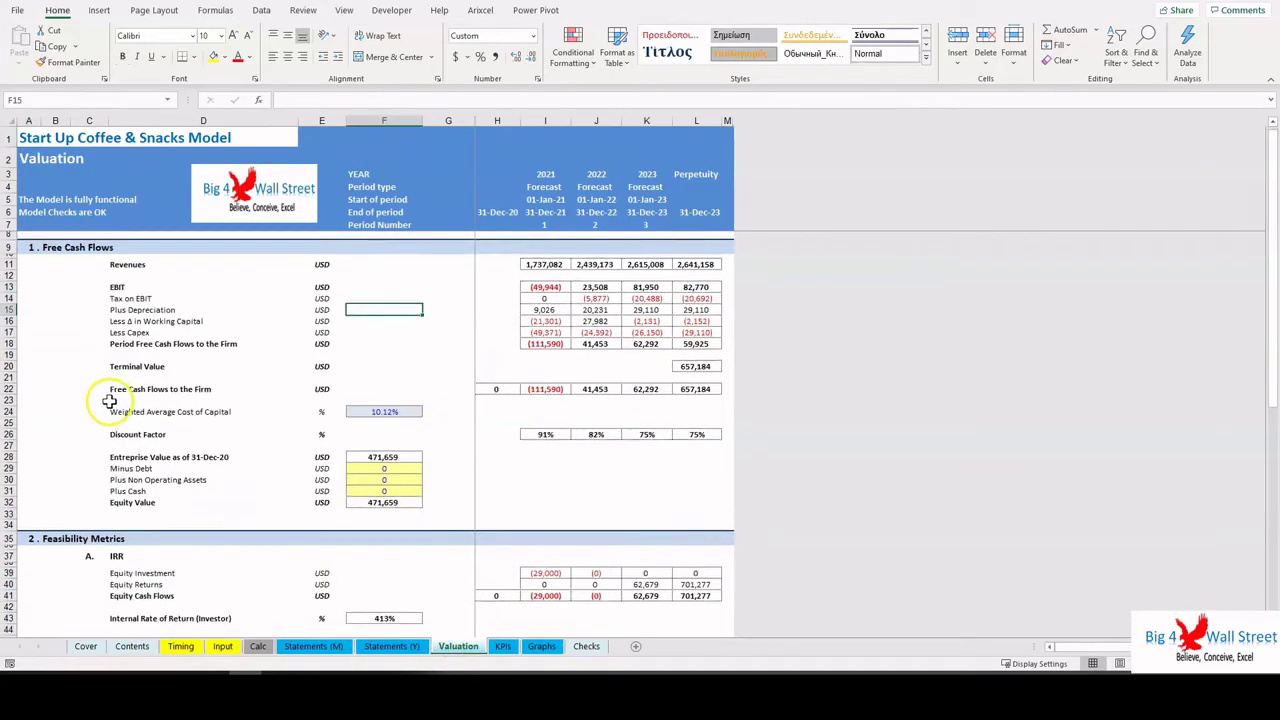
scroll(109, 400, down, 13)
scroll(109, 410, up, 13)
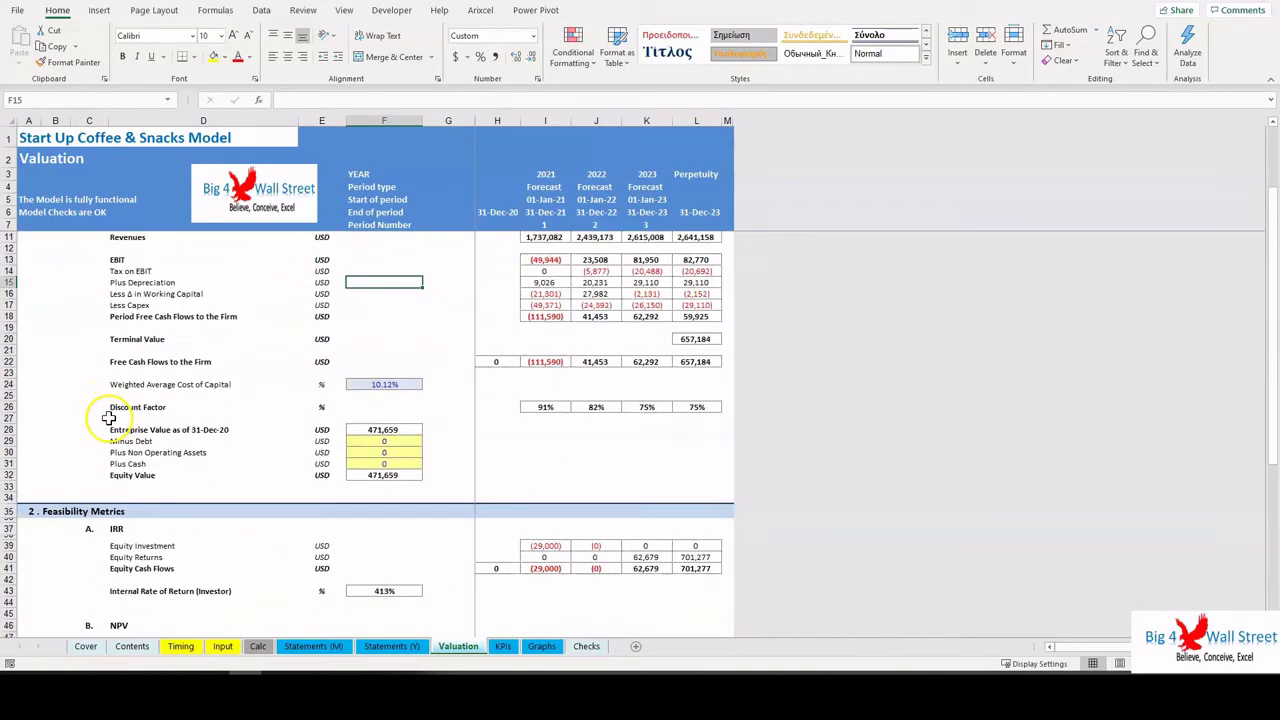
scroll(104, 427, down, 7)
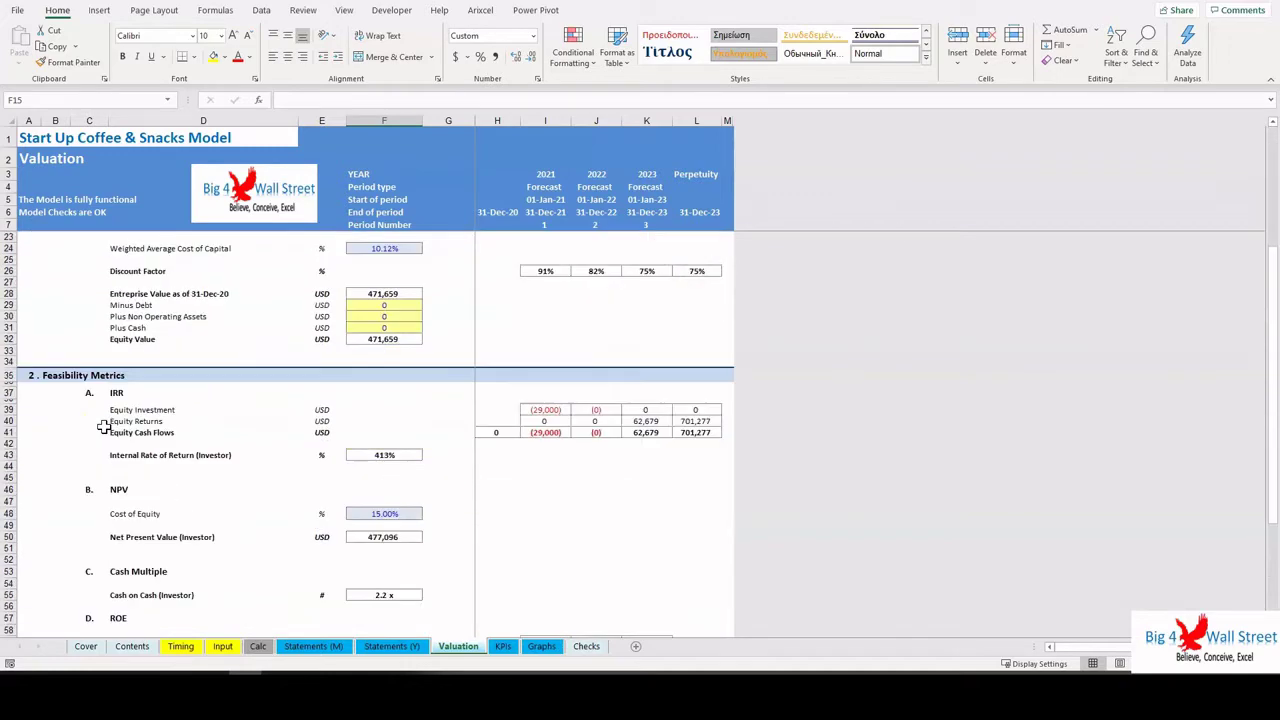
scroll(124, 385, down, 1)
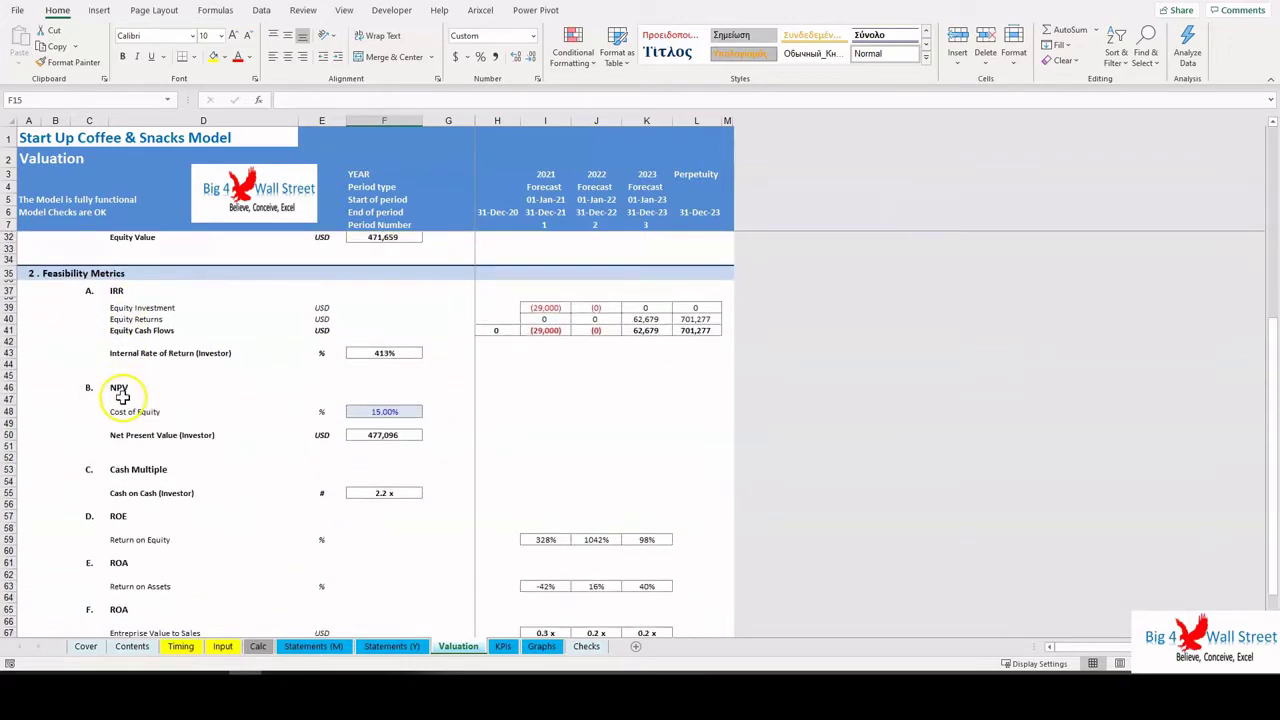
click(123, 516)
click(130, 562)
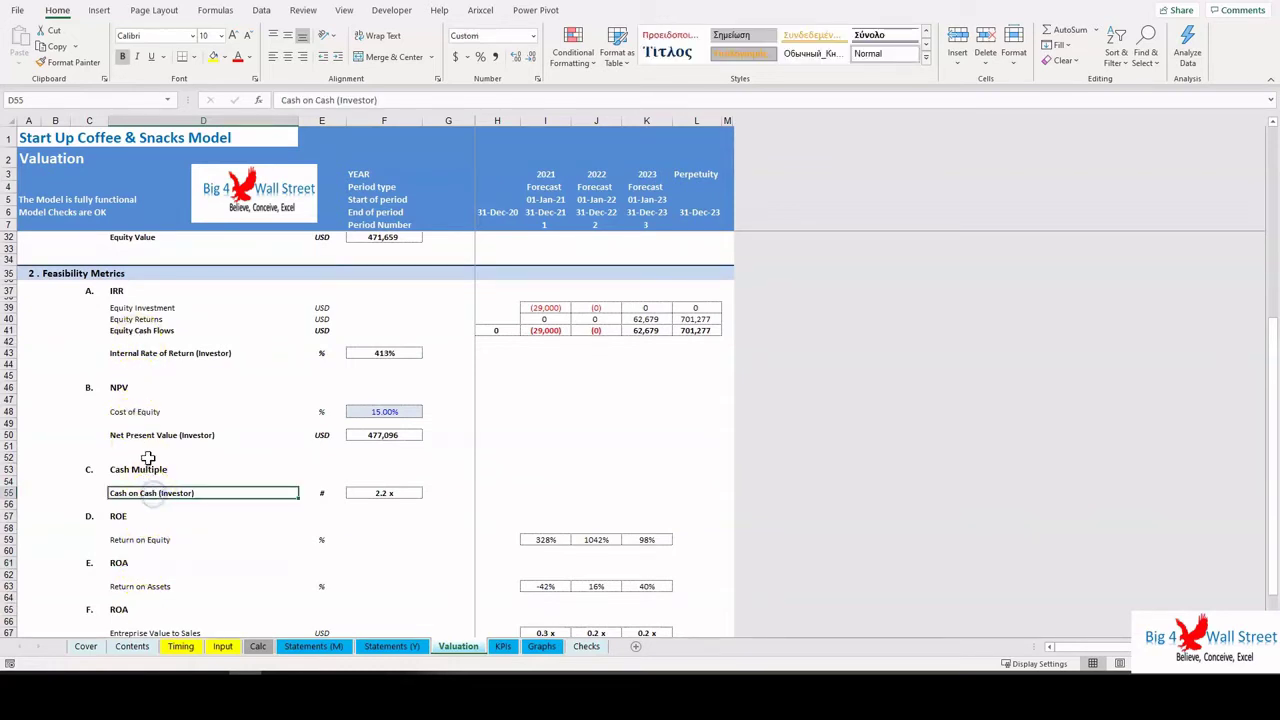
scroll(251, 443, up, 8)
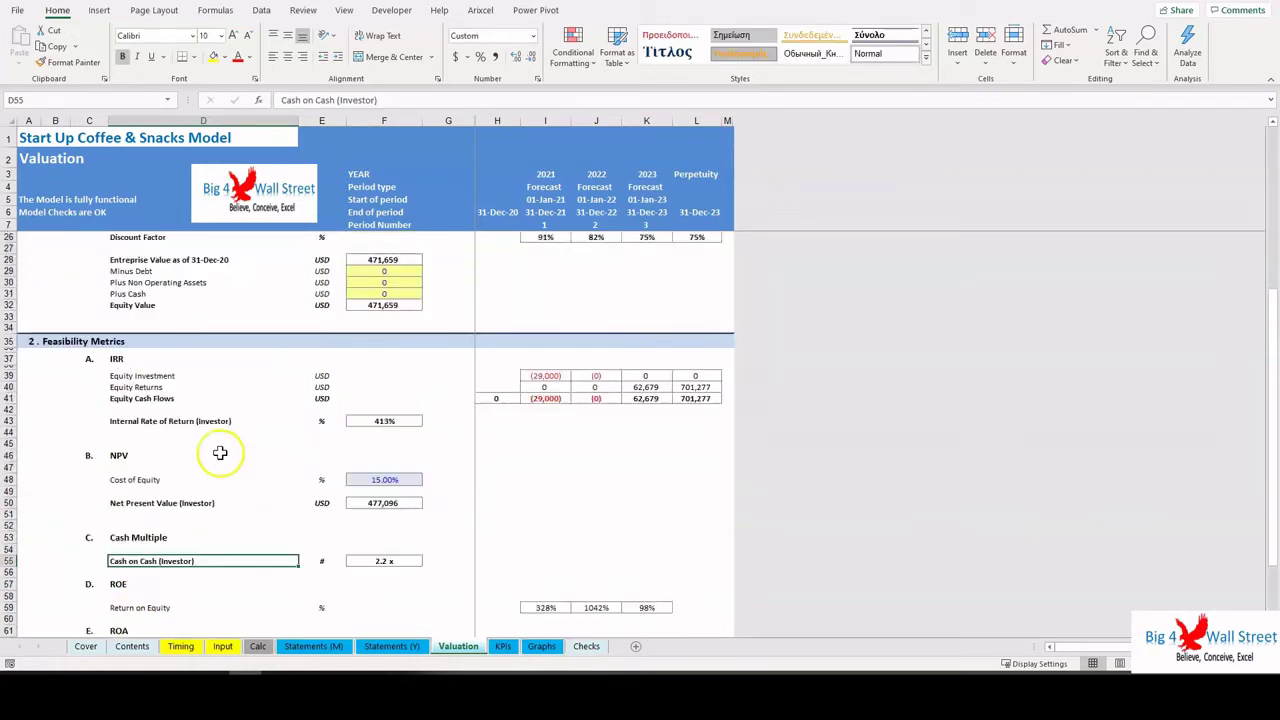
Review the business metrics and valuation metrics on the KPIs sheet.
click(500, 646)
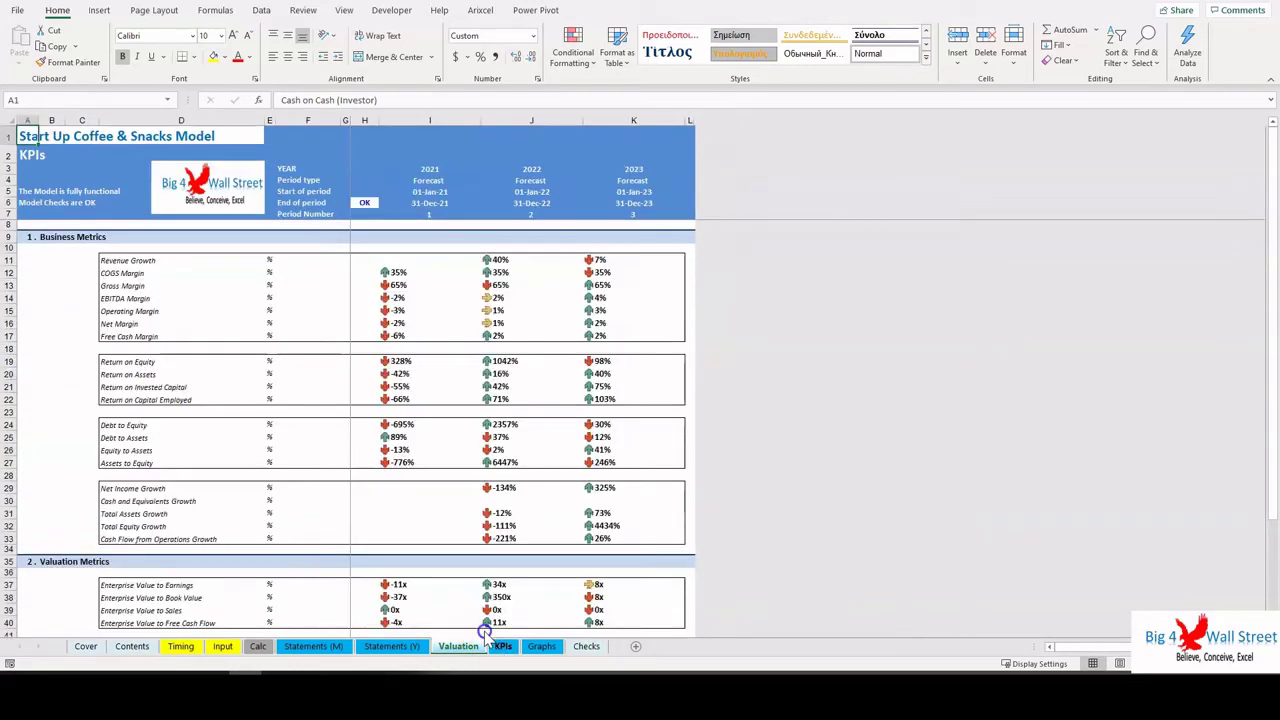
scroll(145, 400, down, 8)
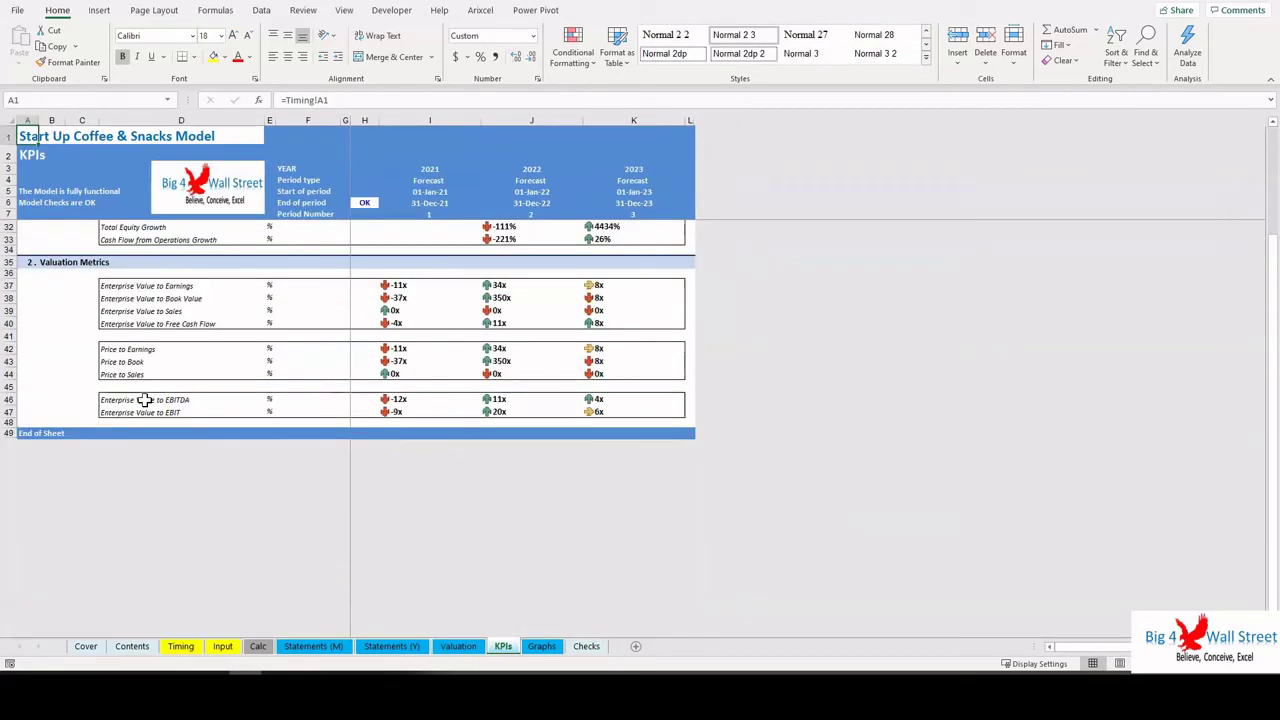
Review the business and profit/loss, balance sheet, and cash flow and valuation charts on the Graphs sheet, and view the Checks sheet.
scroll(145, 400, up, 8)
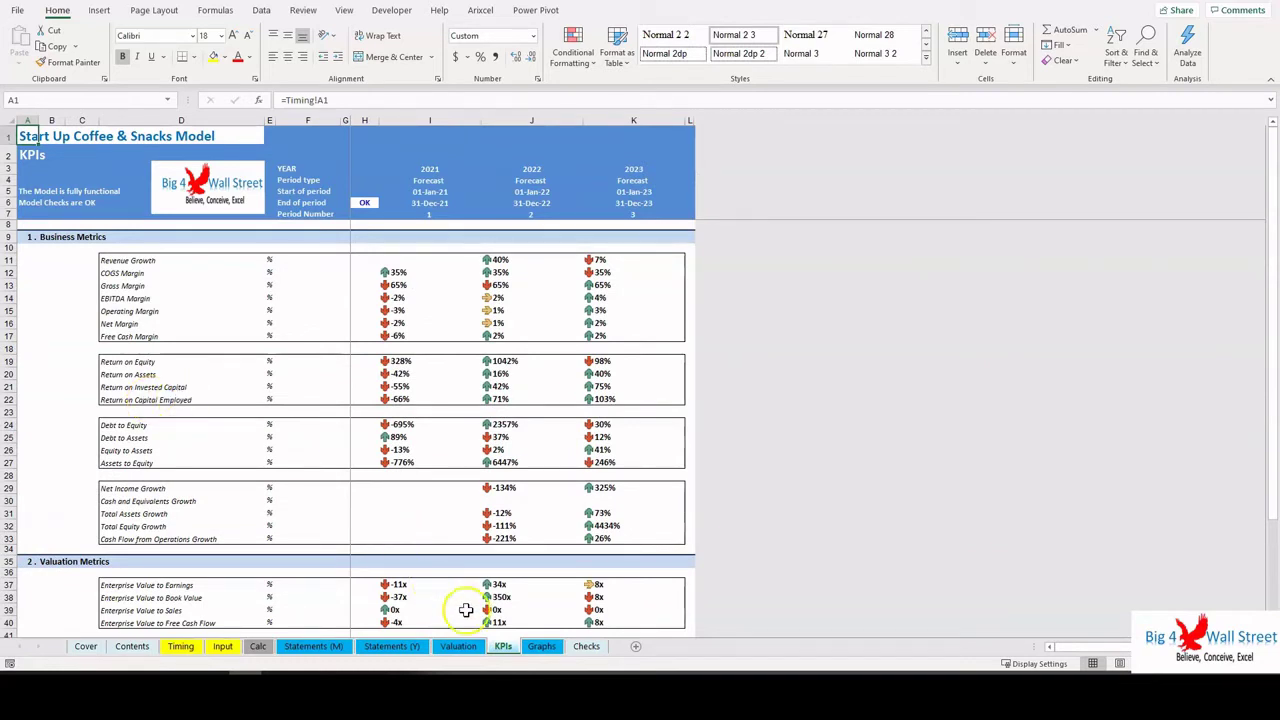
click(541, 646)
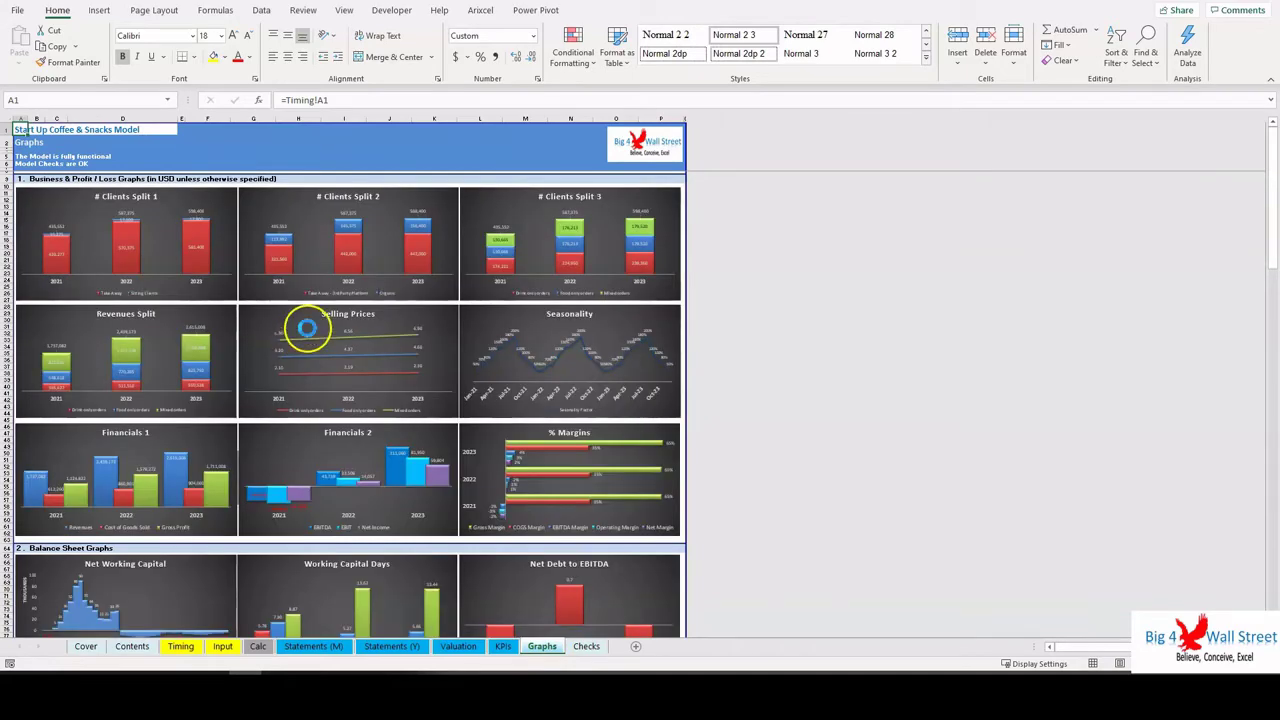
scroll(307, 328, up, 2)
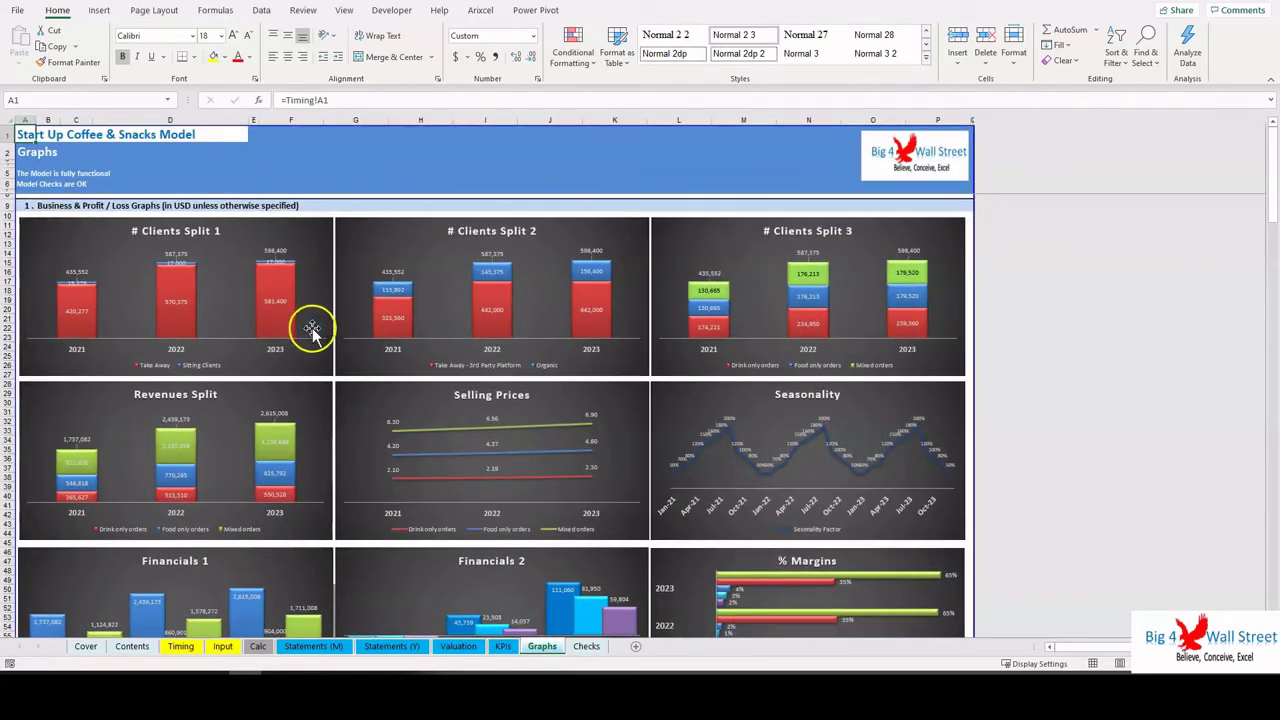
scroll(308, 330, up, 2)
scroll(312, 335, down, 1)
scroll(313, 335, down, 12)
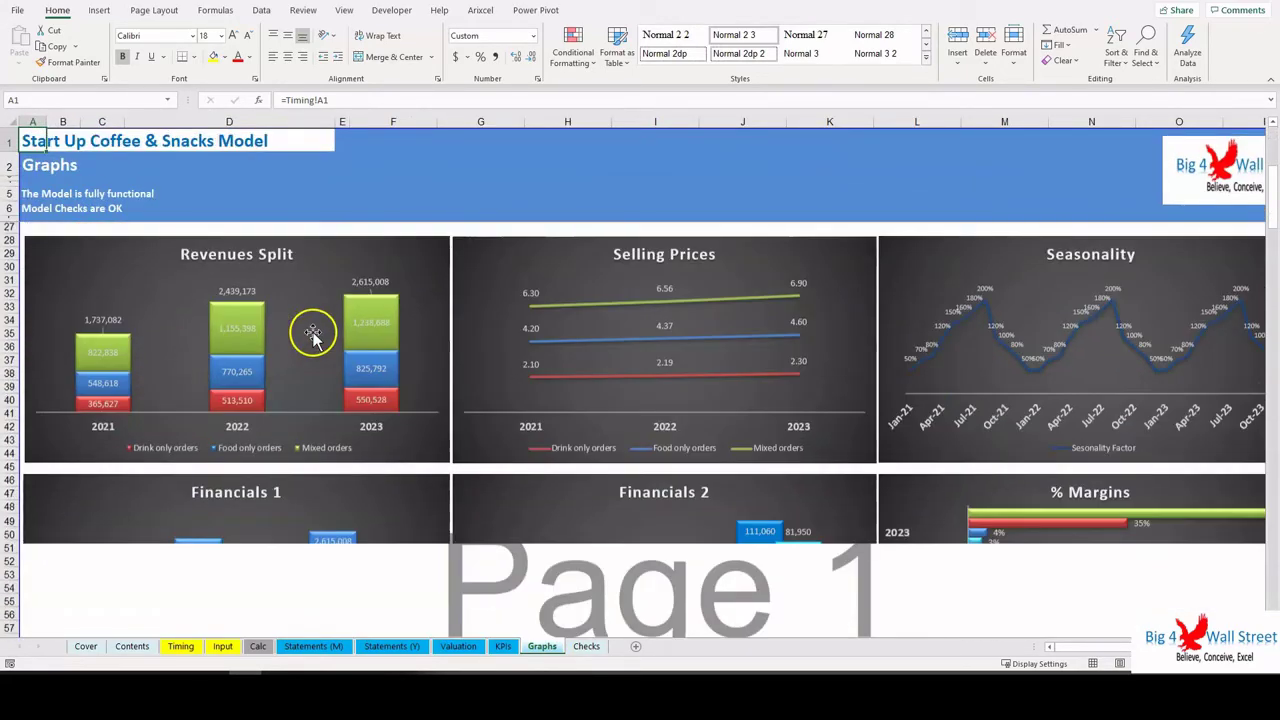
scroll(313, 342, down, 10)
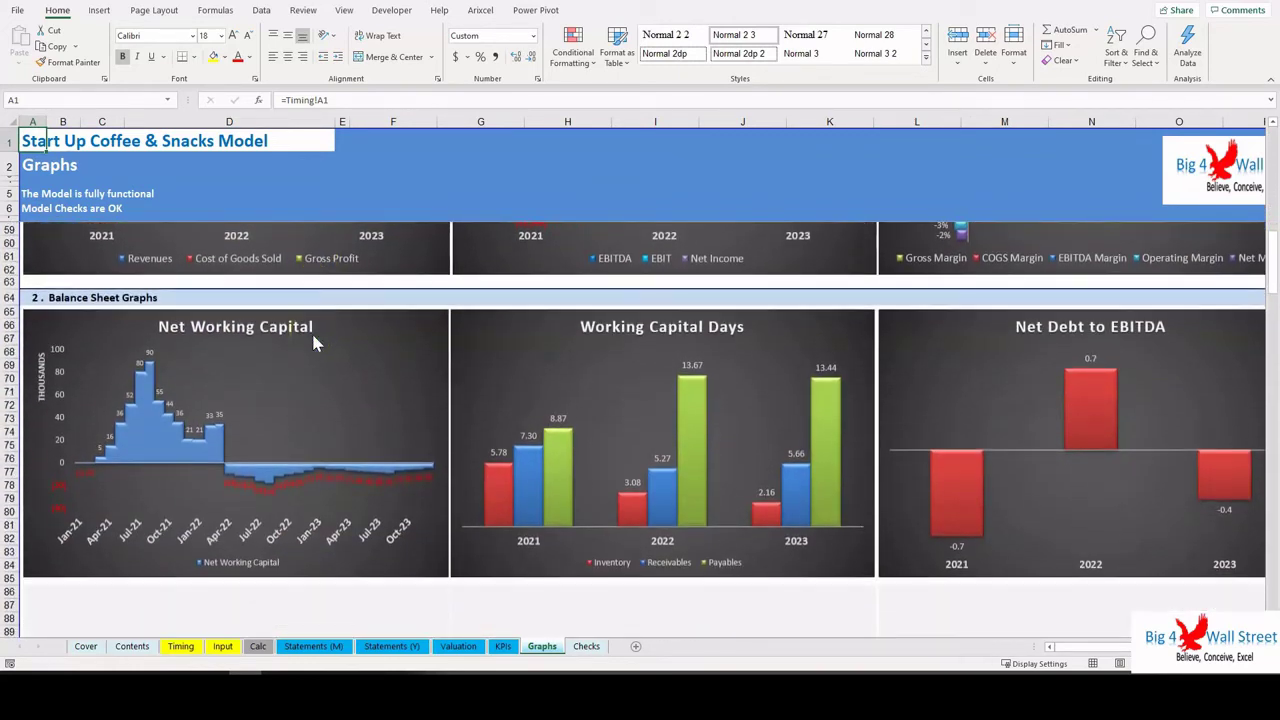
scroll(313, 342, down, 8)
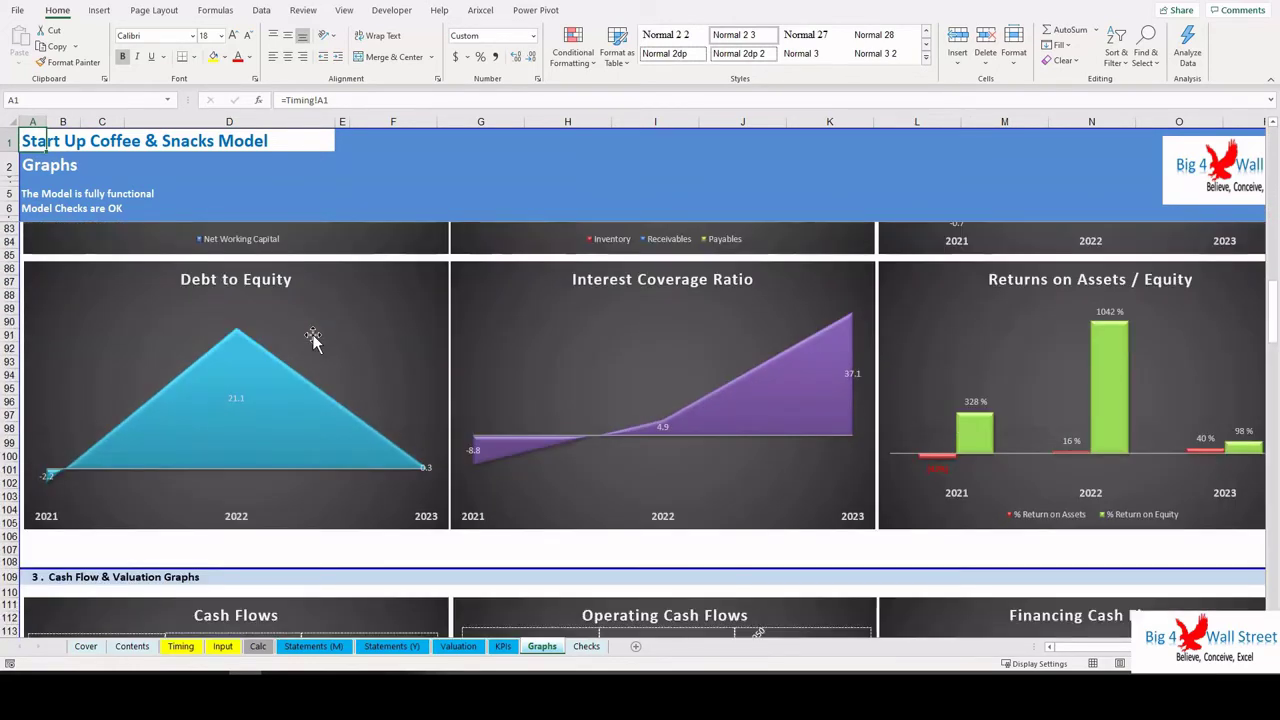
scroll(313, 340, down, 7)
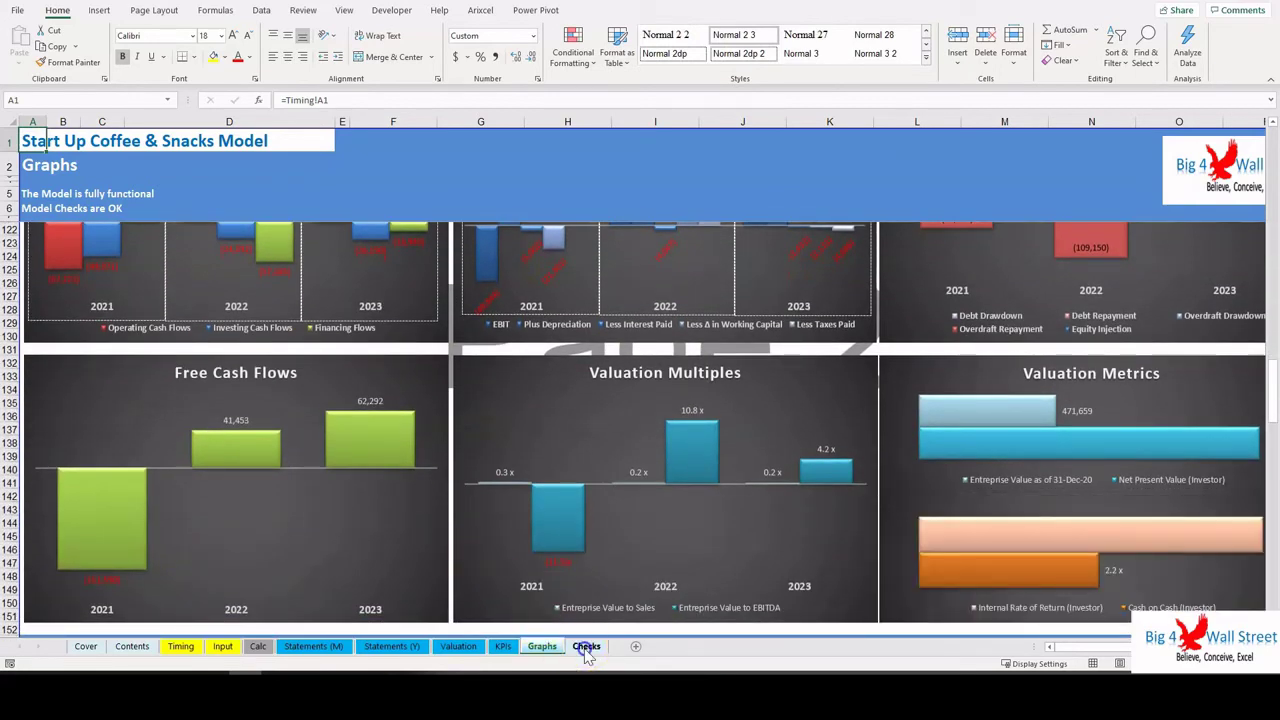
click(586, 647)
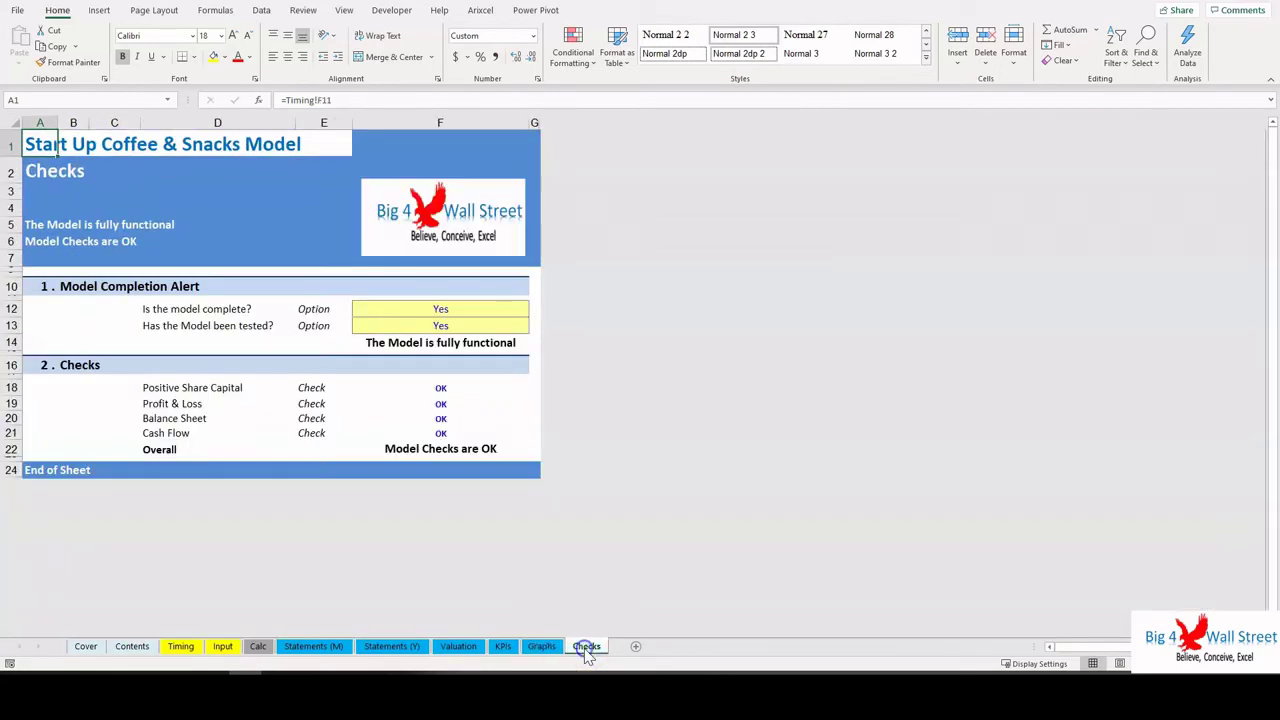